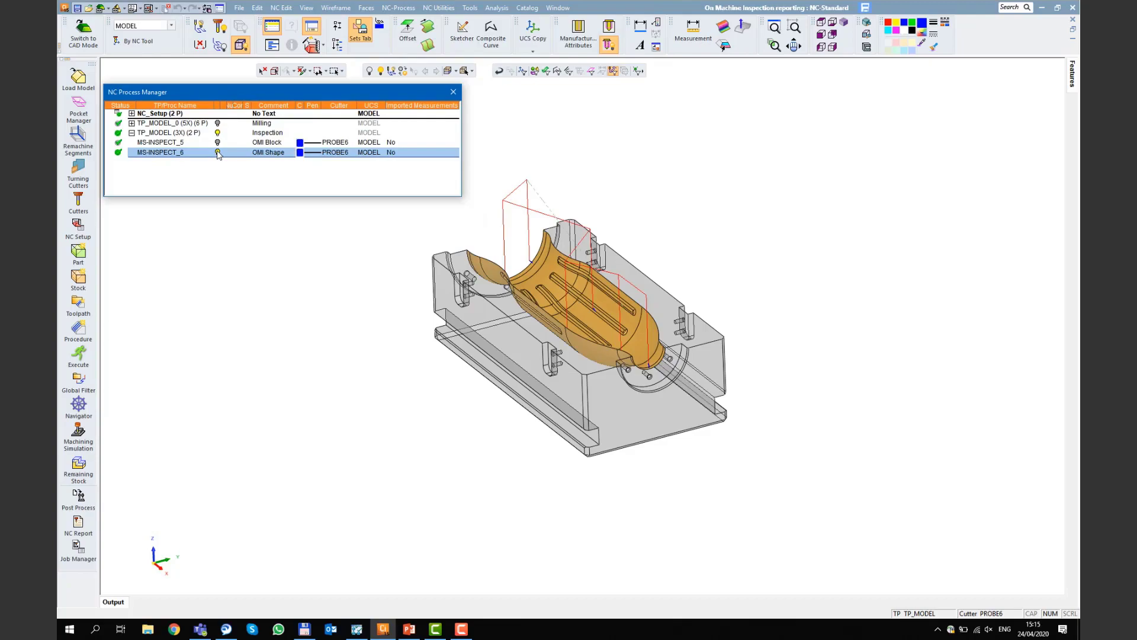
Hide the OMI Shape procedure's motions and open the cycle data of the MS-INSPECT_5 procedure
{"action": "left_click", "coordinate": [217, 152]}
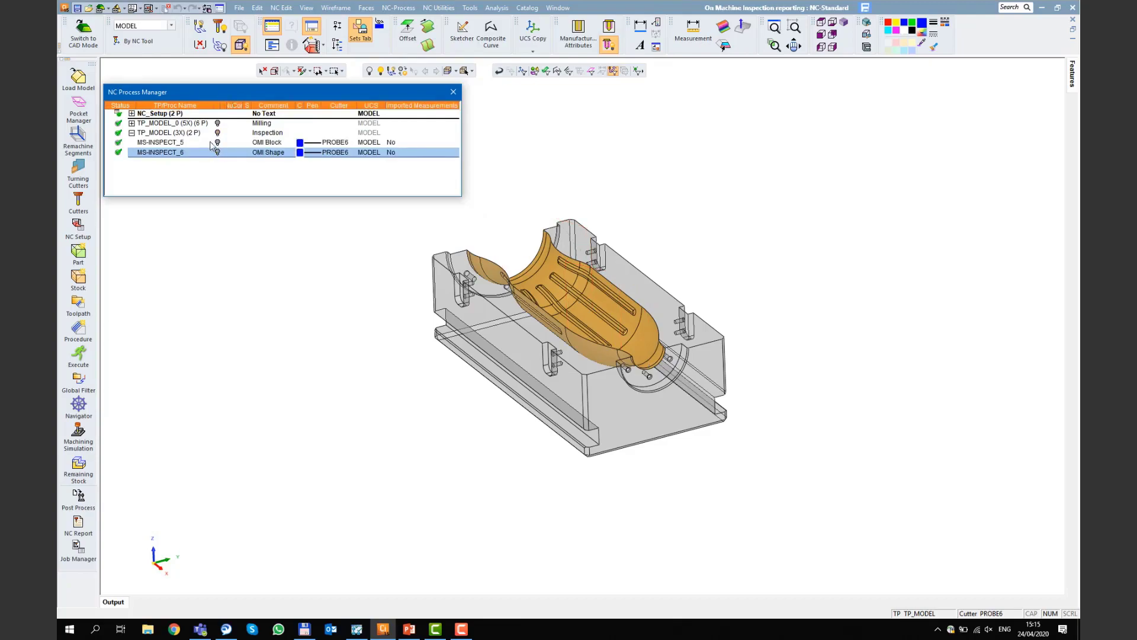
{"action": "left_click", "coordinate": [181, 144]}
{"action": "double_click", "coordinate": [180, 143]}
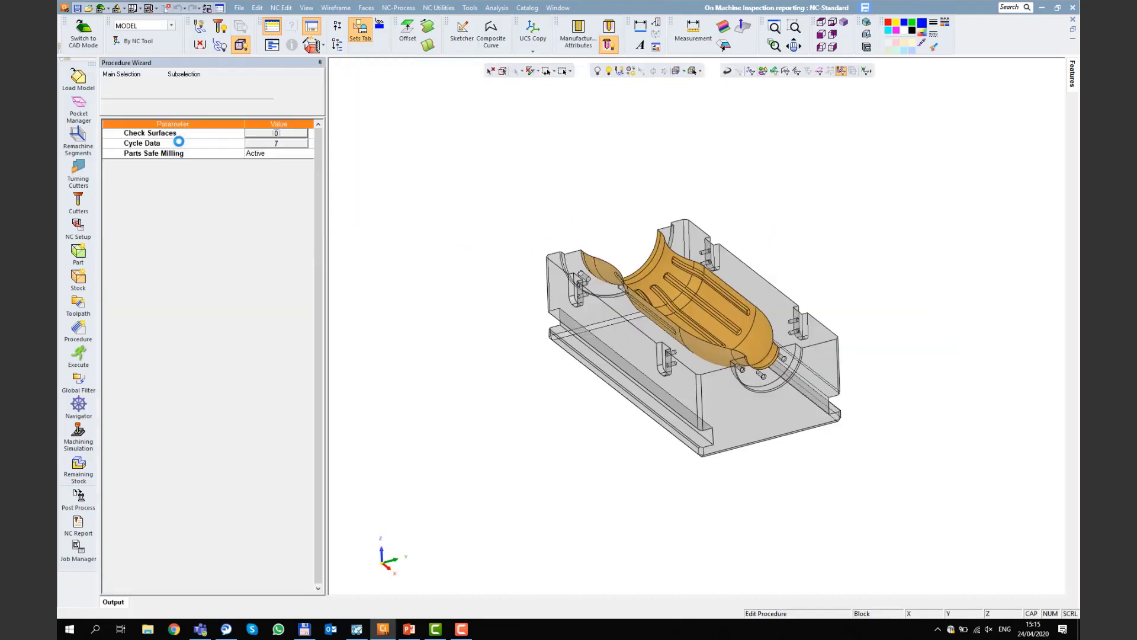
{"action": "left_click", "coordinate": [264, 144]}
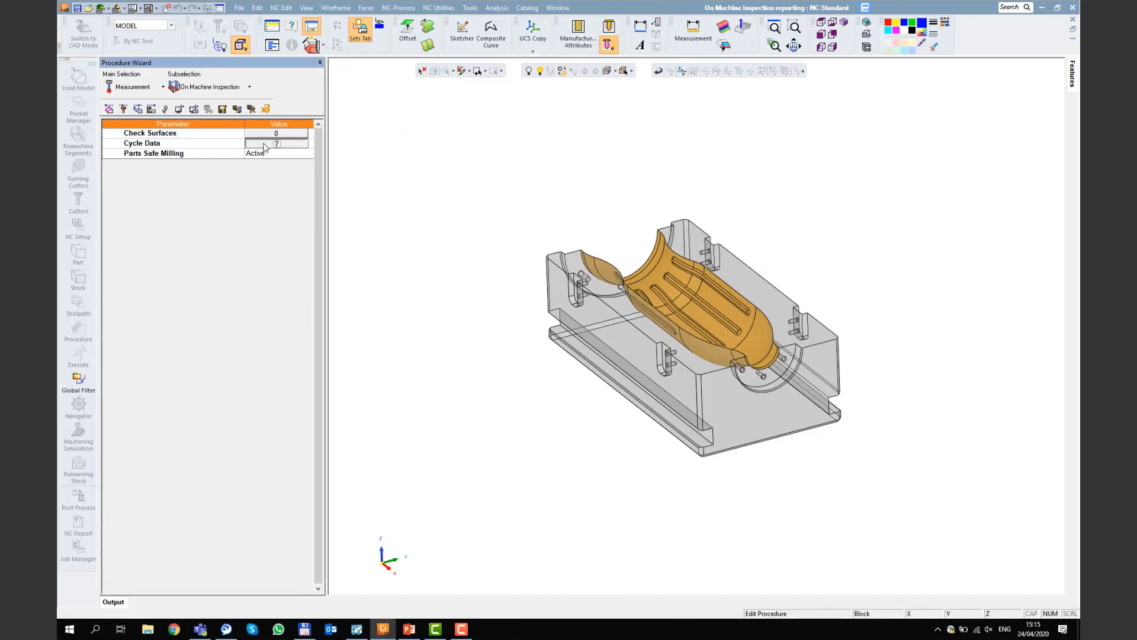
{"action": "left_click", "coordinate": [264, 145]}
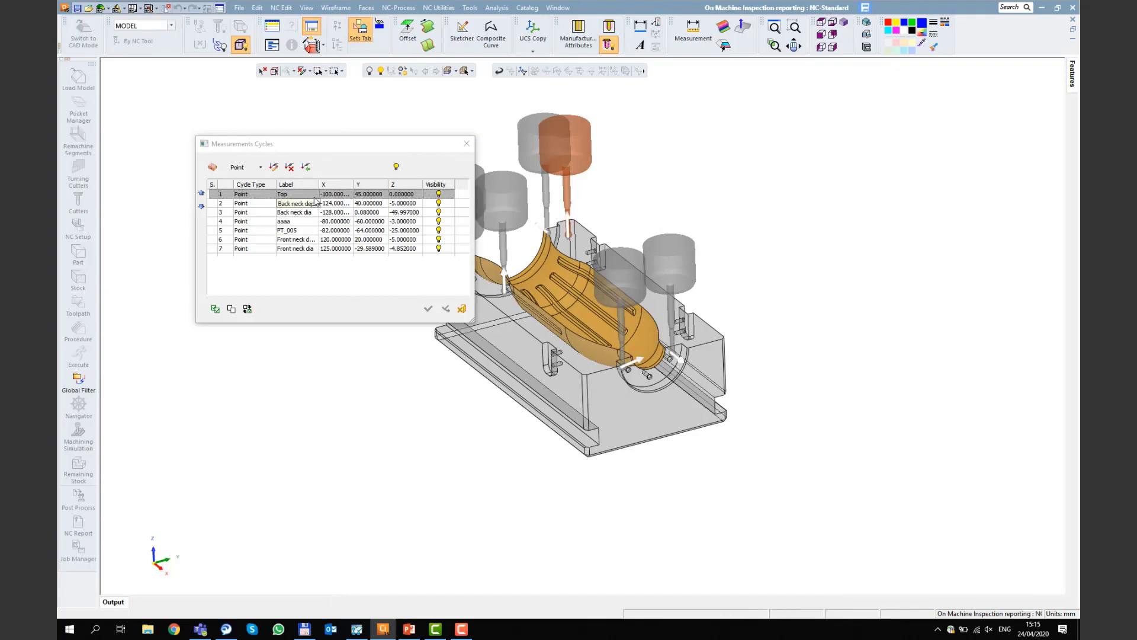
Widen the Label column to review the measurement cycle labels, including point 5, and close the procedure without changing it
{"action": "left_click_drag", "start_coordinate": [319, 183], "coordinate": [342, 183]}
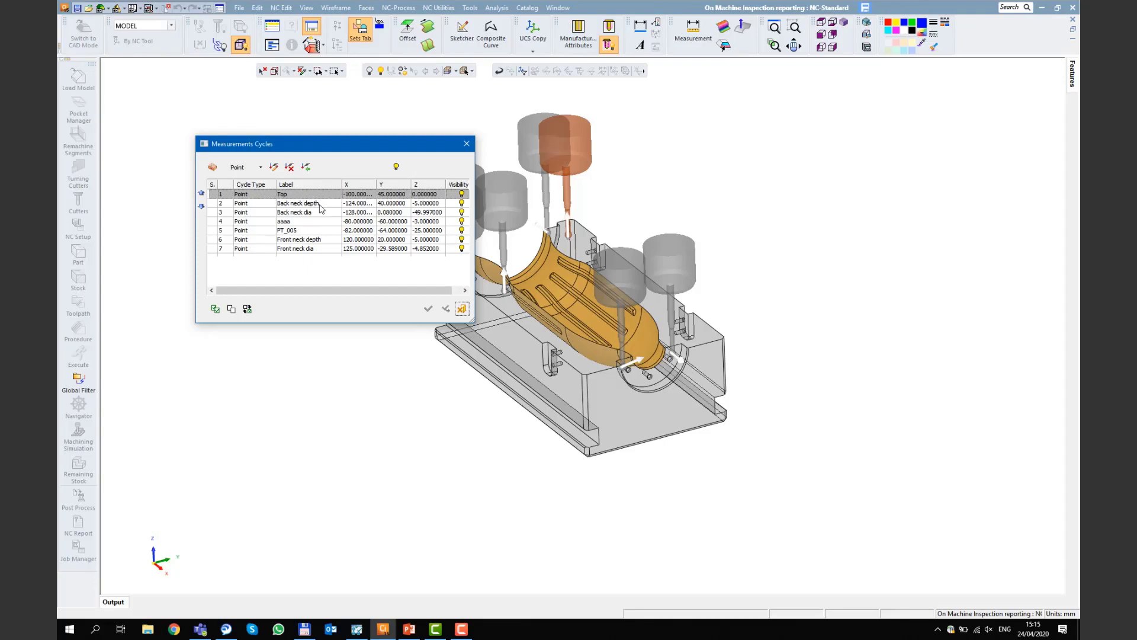
{"action": "double_click", "coordinate": [302, 230]}
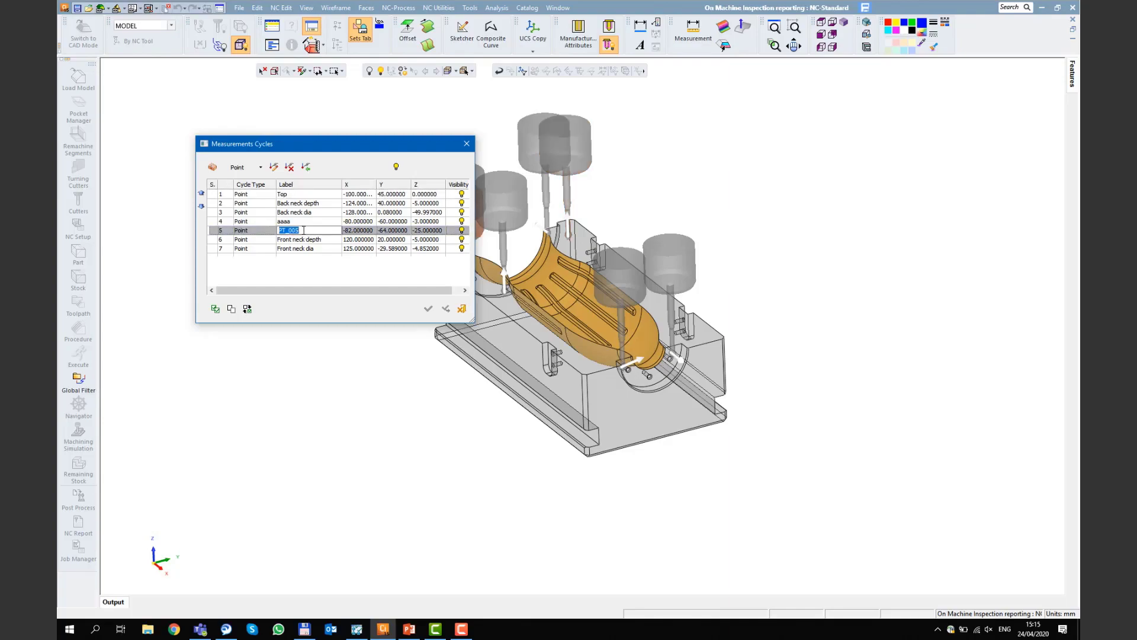
{"action": "left_click", "coordinate": [306, 263]}
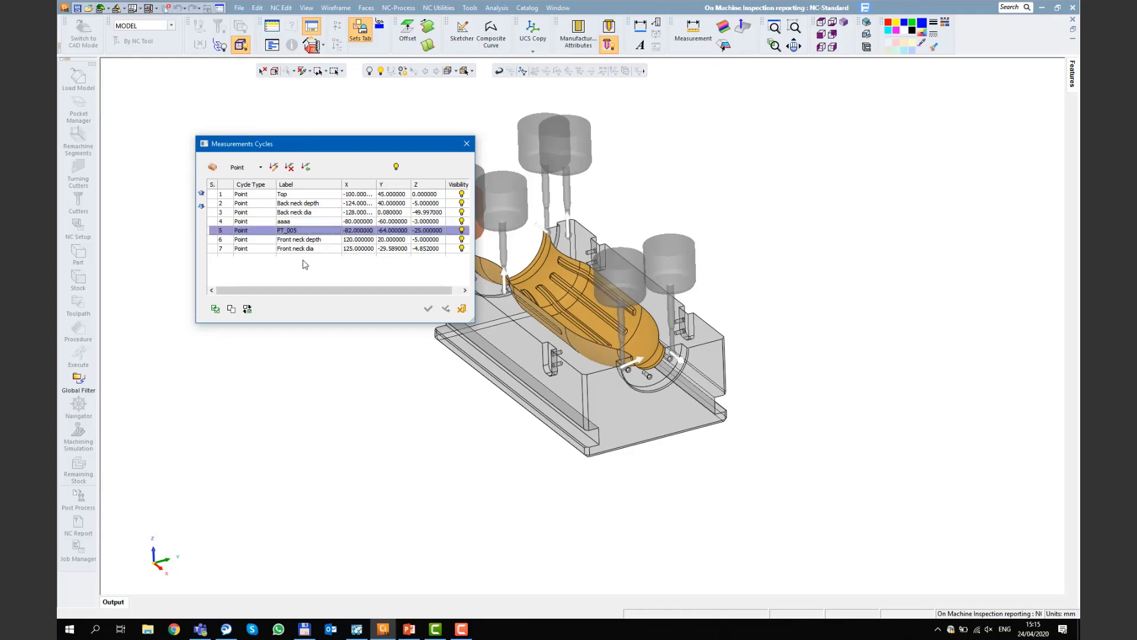
{"action": "left_click", "coordinate": [462, 309]}
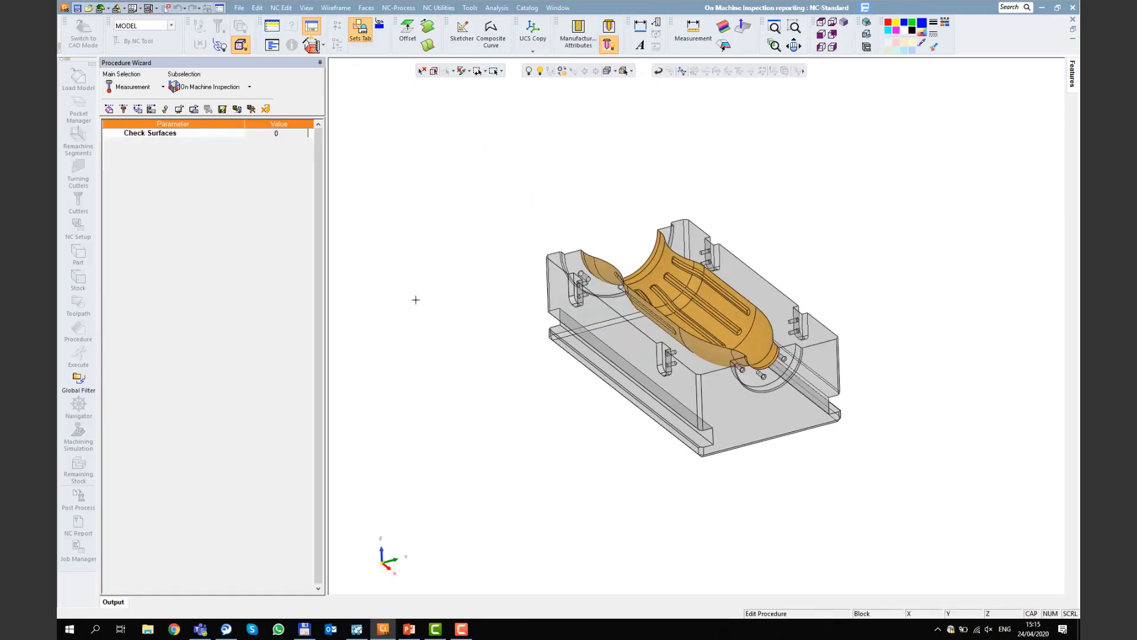
{"action": "left_click", "coordinate": [265, 108]}
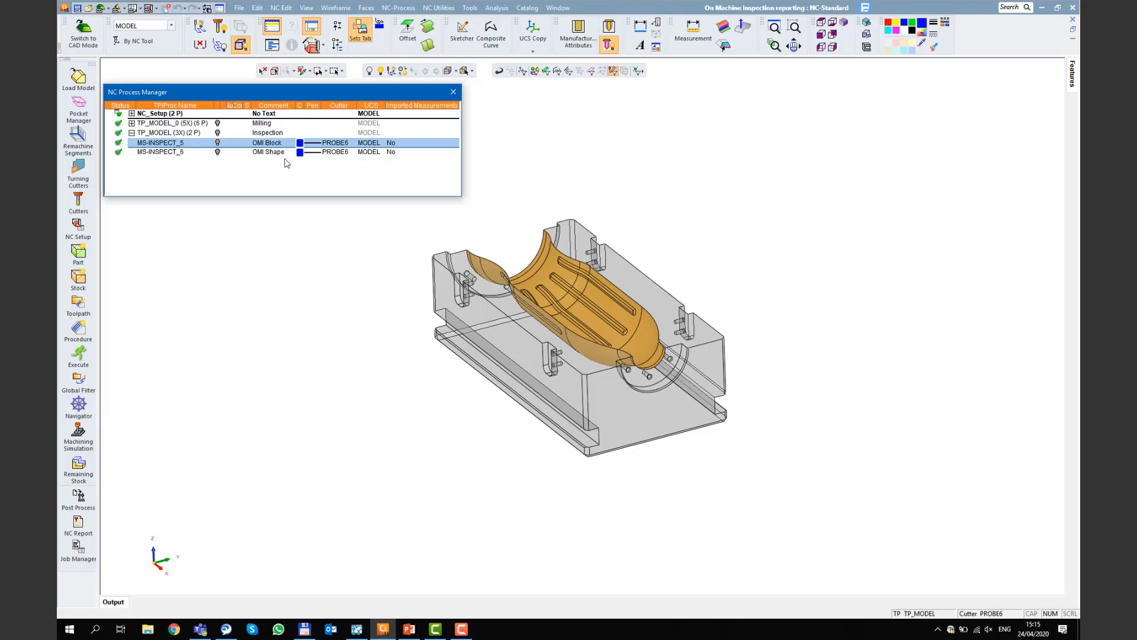
Start a measurement import for MS-INSPECT_5, keeping the warning distance of 1 and NC_Setup UCS as the reference
{"action": "right_click", "coordinate": [182, 148]}
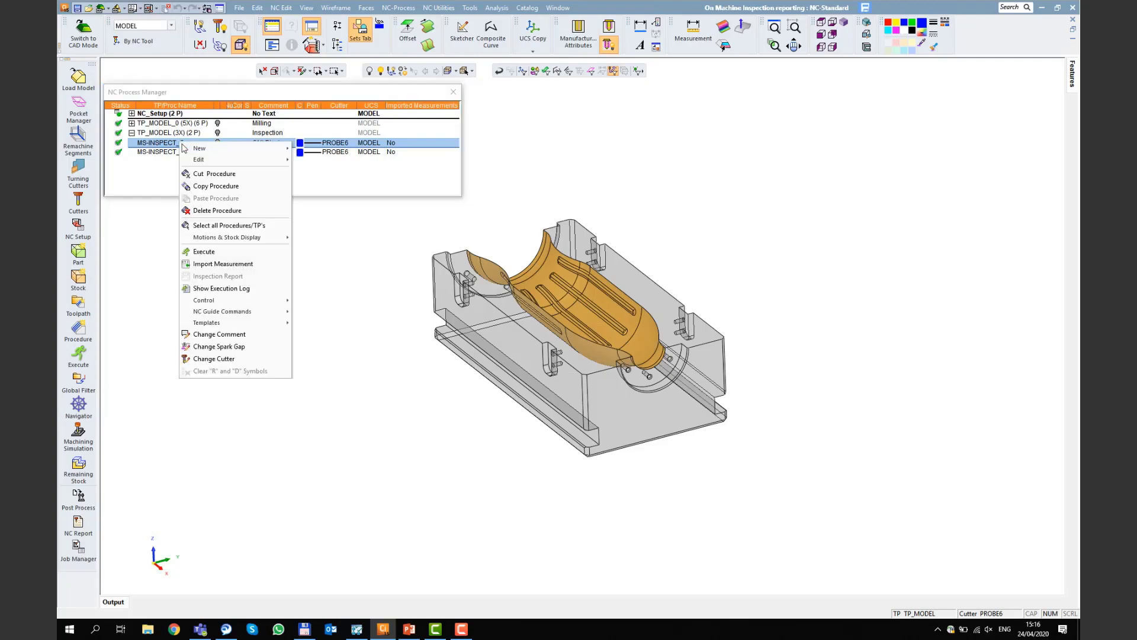
{"action": "left_click", "coordinate": [237, 265]}
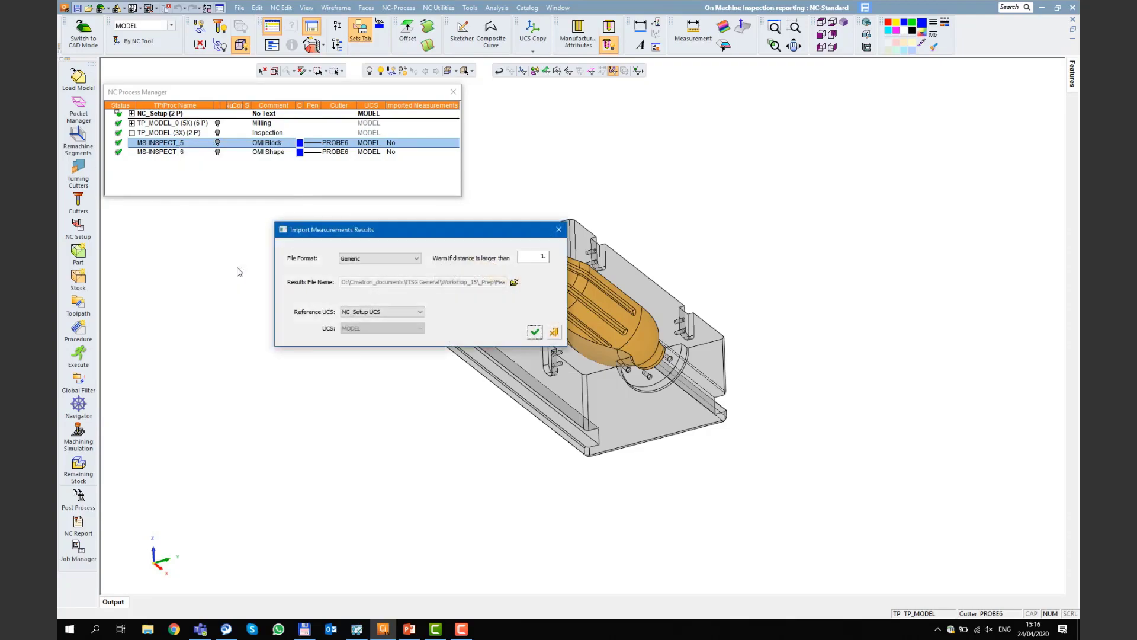
{"action": "left_click_drag", "start_coordinate": [506, 233], "coordinate": [599, 250]}
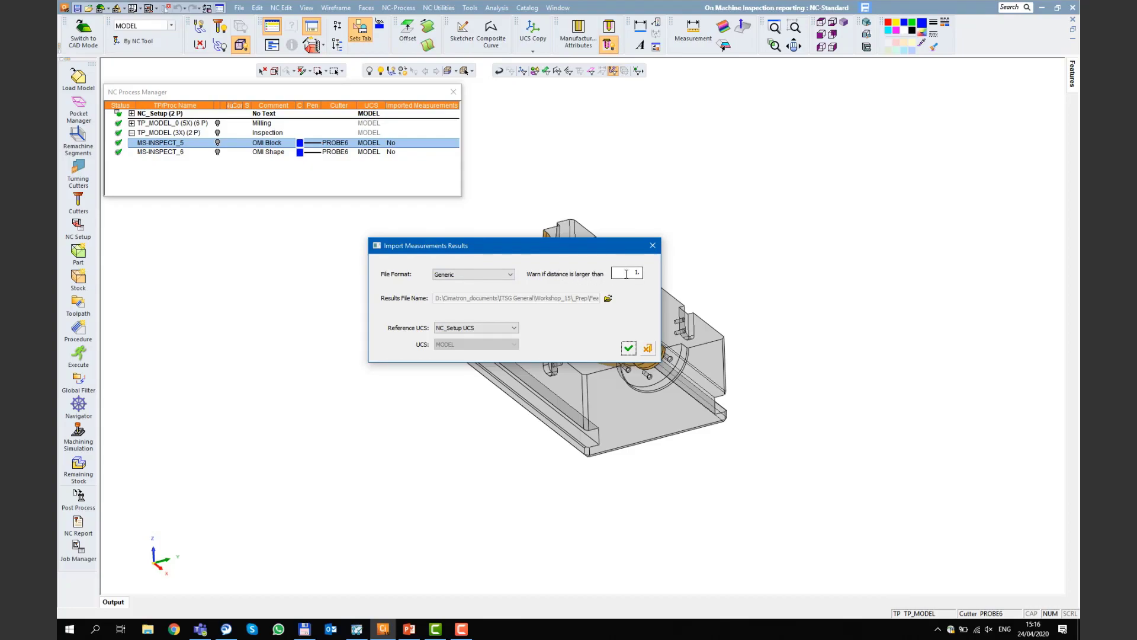
{"action": "left_click_drag", "start_coordinate": [620, 273], "coordinate": [641, 274]}
{"action": "left_click", "coordinate": [514, 329]}
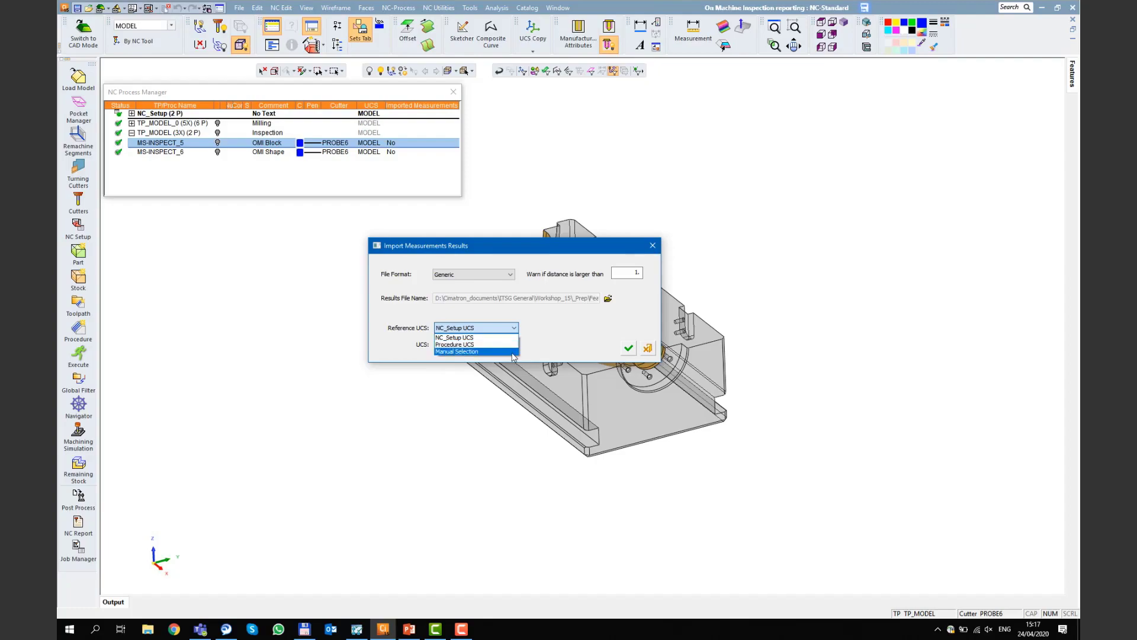
{"action": "left_click", "coordinate": [546, 339]}
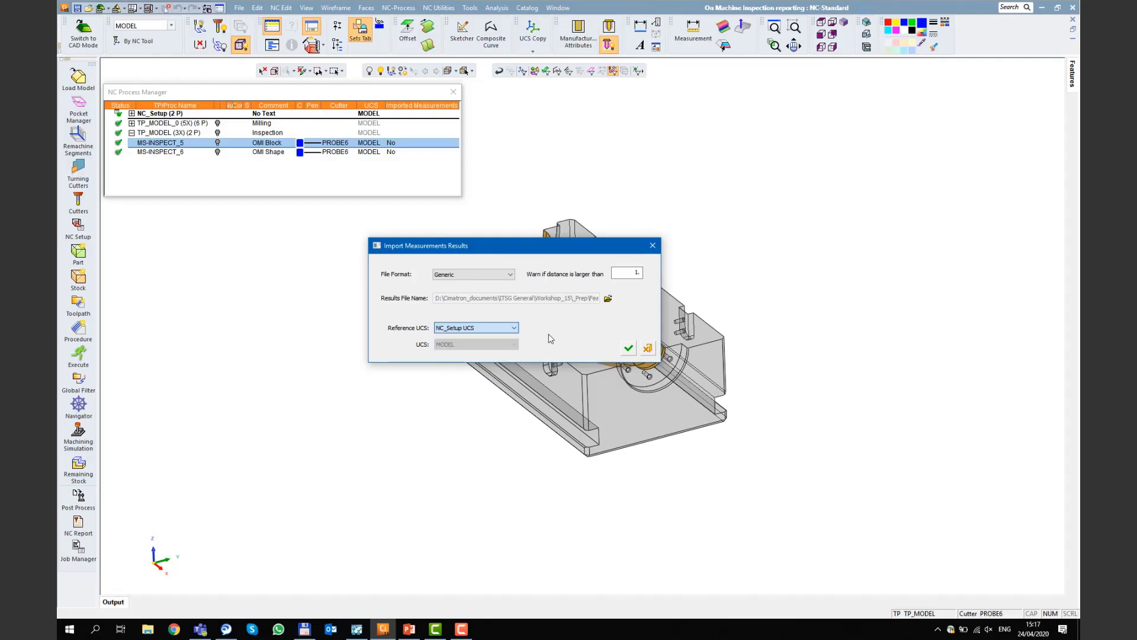
Import the measurement results from Results_5_Threshold.txt into MS-INSPECT_5, continuing with the out-of-range points
{"action": "left_click", "coordinate": [607, 298]}
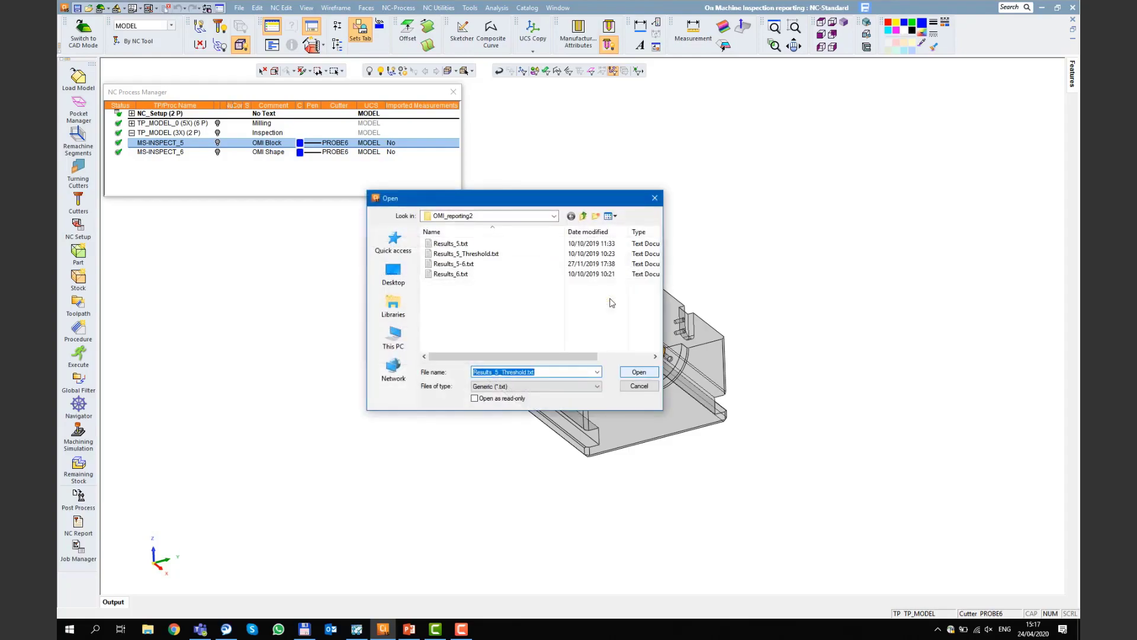
{"action": "left_click", "coordinate": [478, 254]}
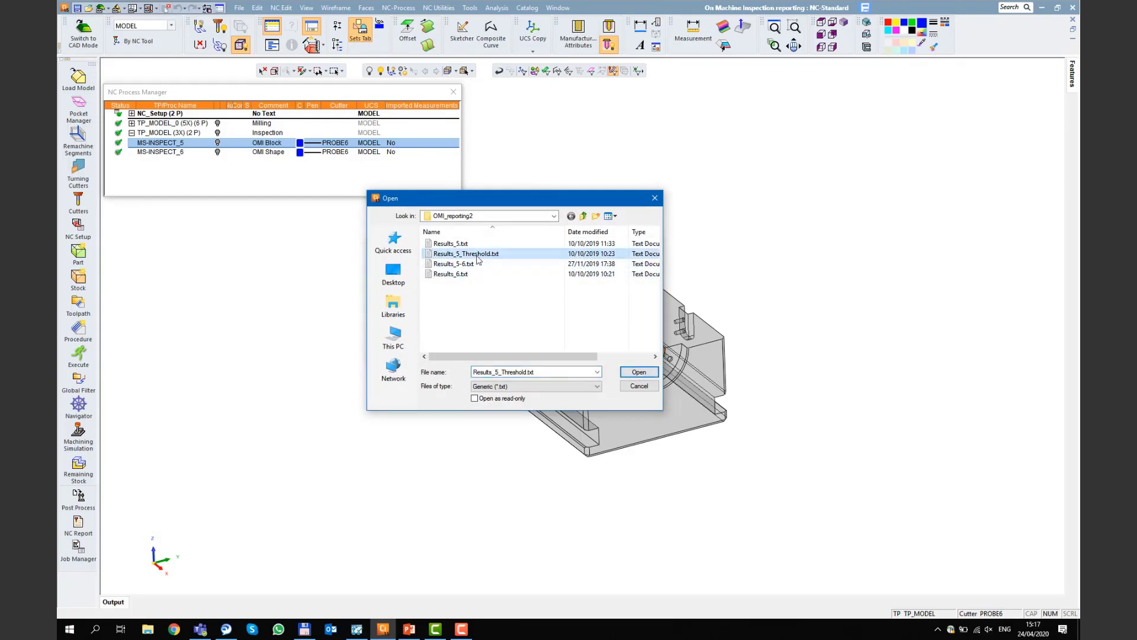
{"action": "left_click", "coordinate": [638, 372]}
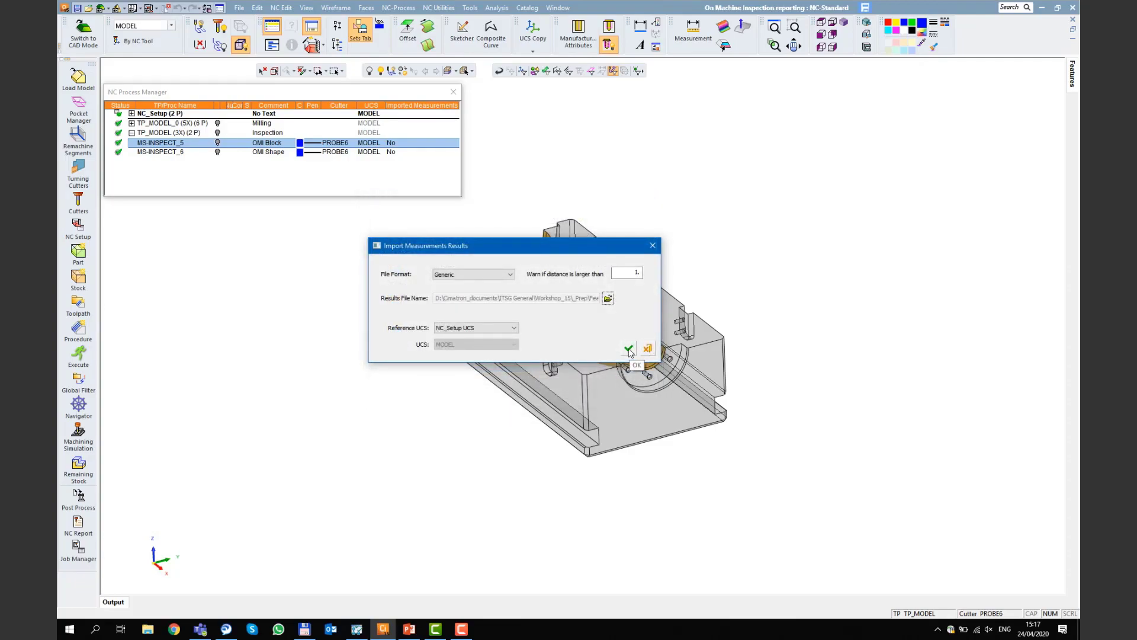
{"action": "left_click", "coordinate": [629, 349]}
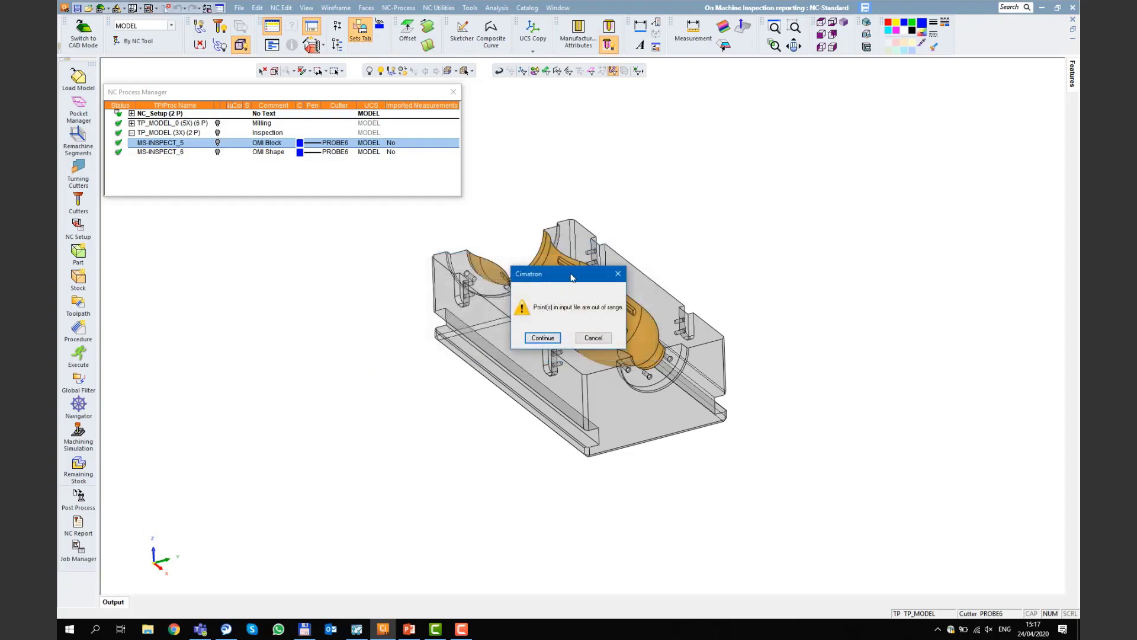
{"action": "left_click_drag", "start_coordinate": [572, 278], "coordinate": [593, 147]}
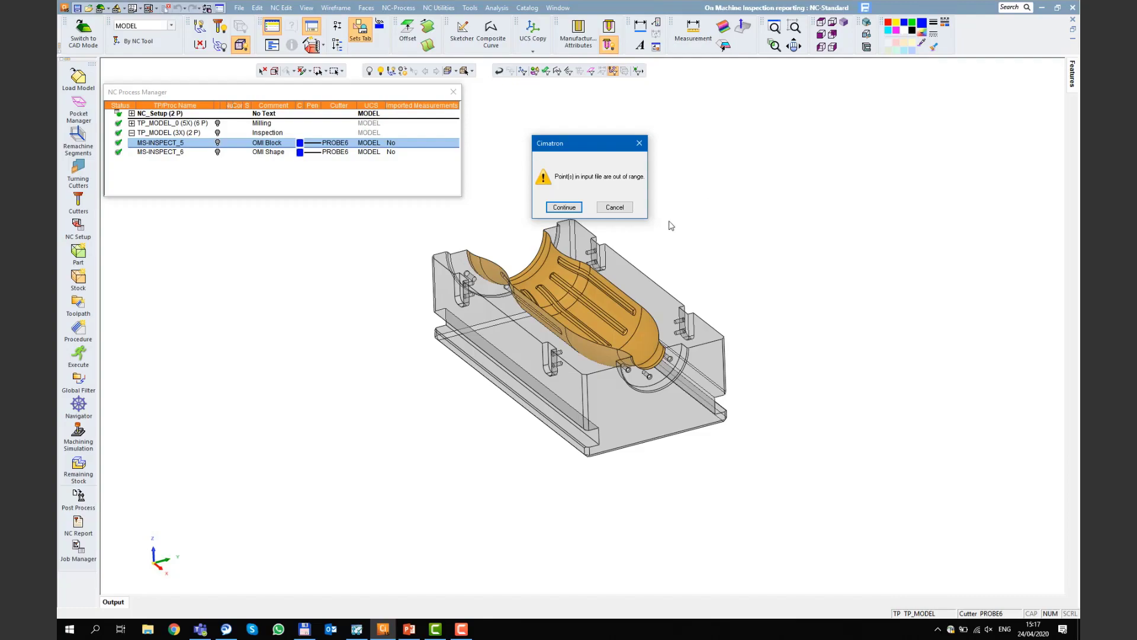
{"action": "left_click", "coordinate": [563, 208]}
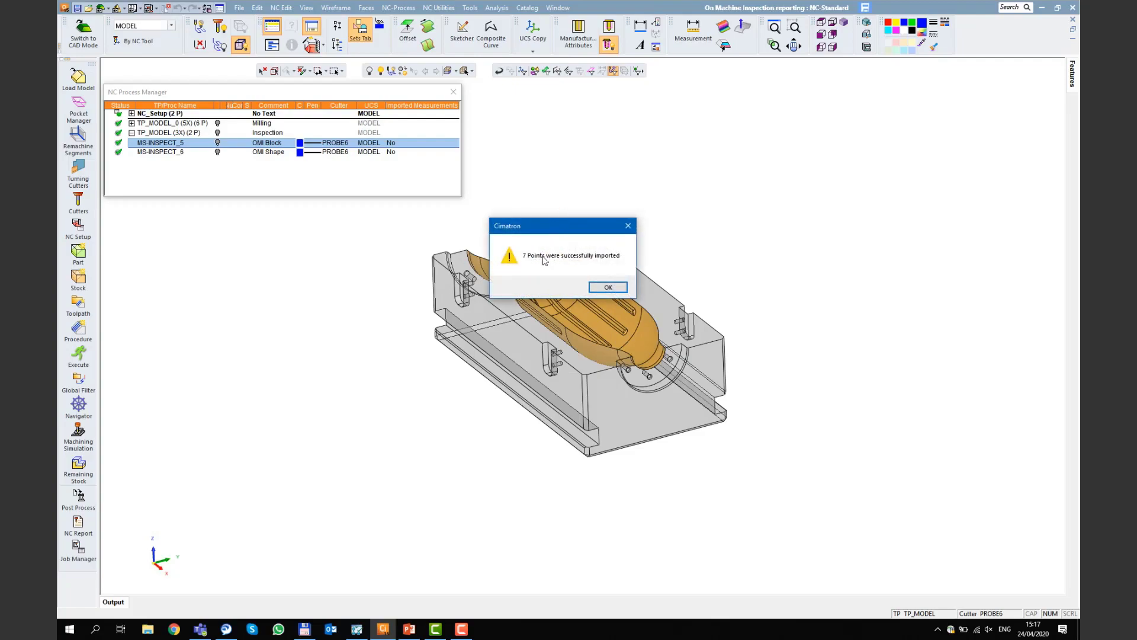
{"action": "left_click", "coordinate": [610, 288]}
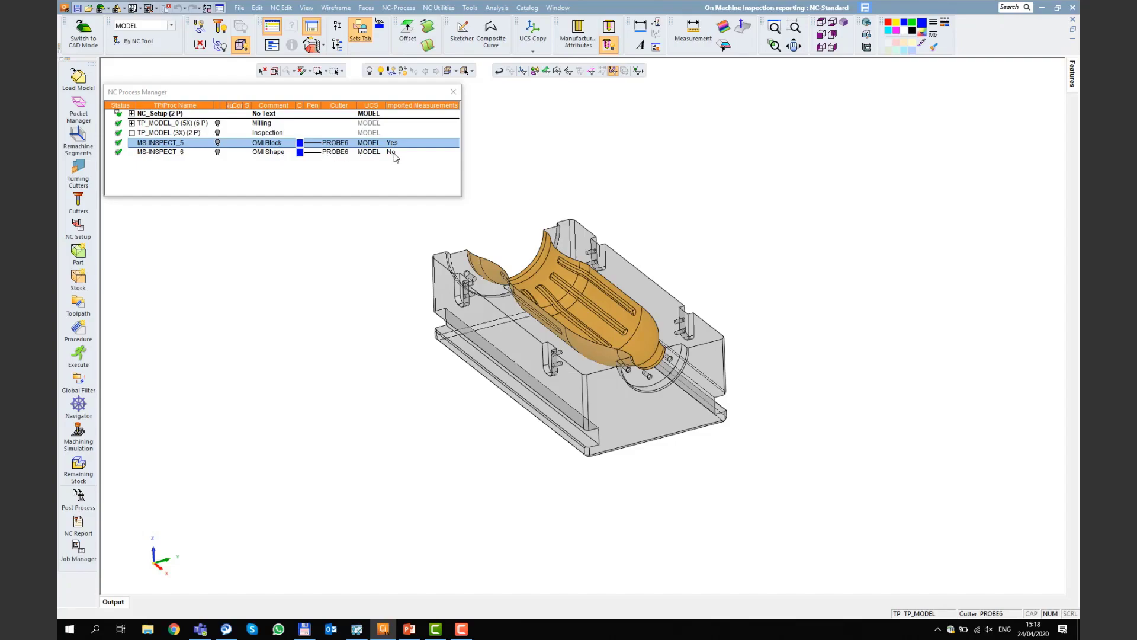
Try to import the combined results file Results_5-6.txt into the MS-INSPECT_6 procedure alone
{"action": "right_click", "coordinate": [272, 154]}
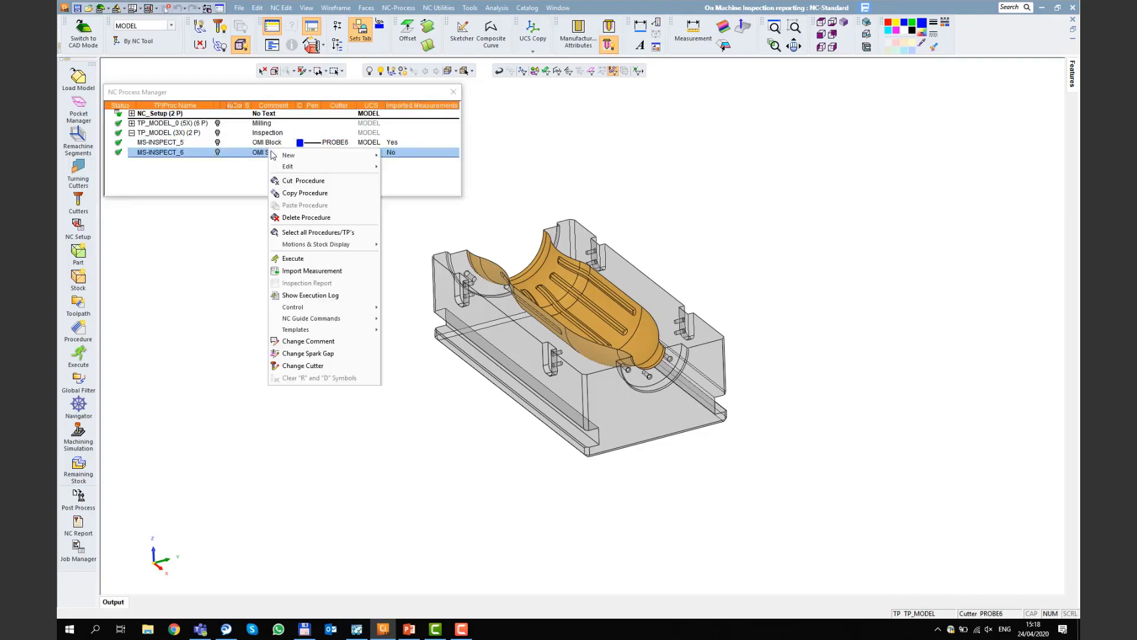
{"action": "key", "text": "Escape"}
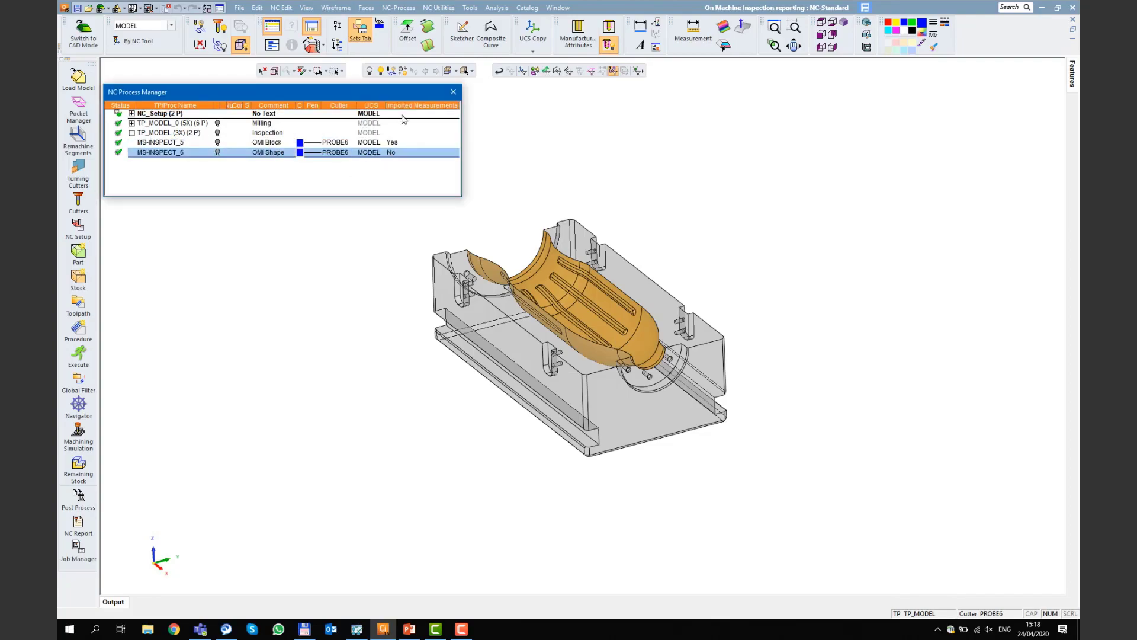
{"action": "left_click", "coordinate": [393, 9]}
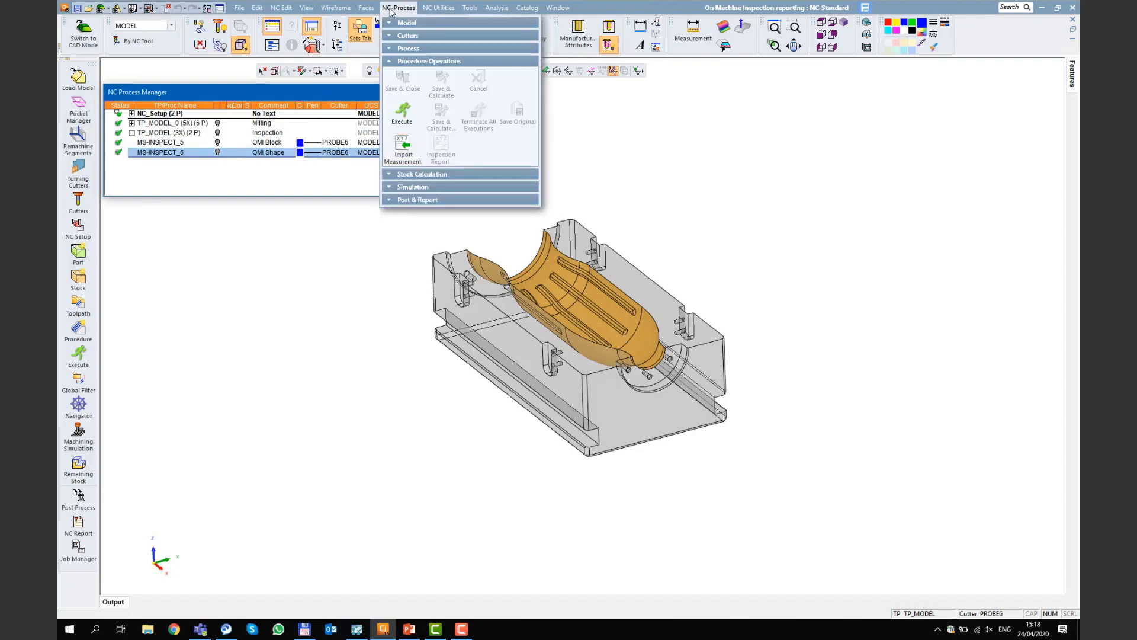
{"action": "left_click", "coordinate": [401, 141]}
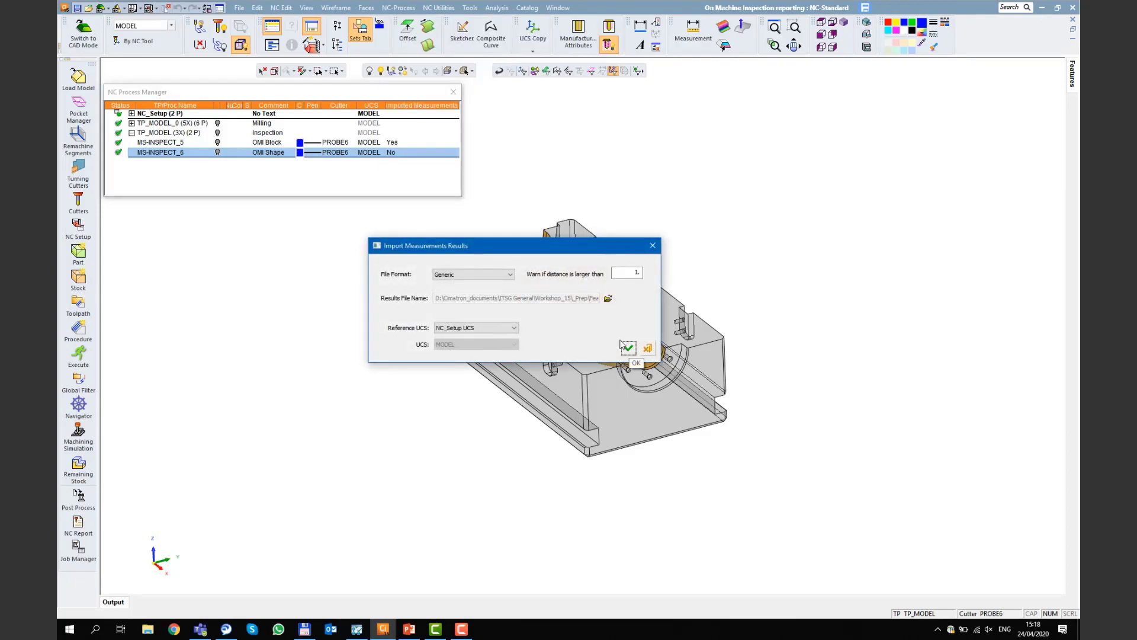
{"action": "left_click", "coordinate": [608, 299]}
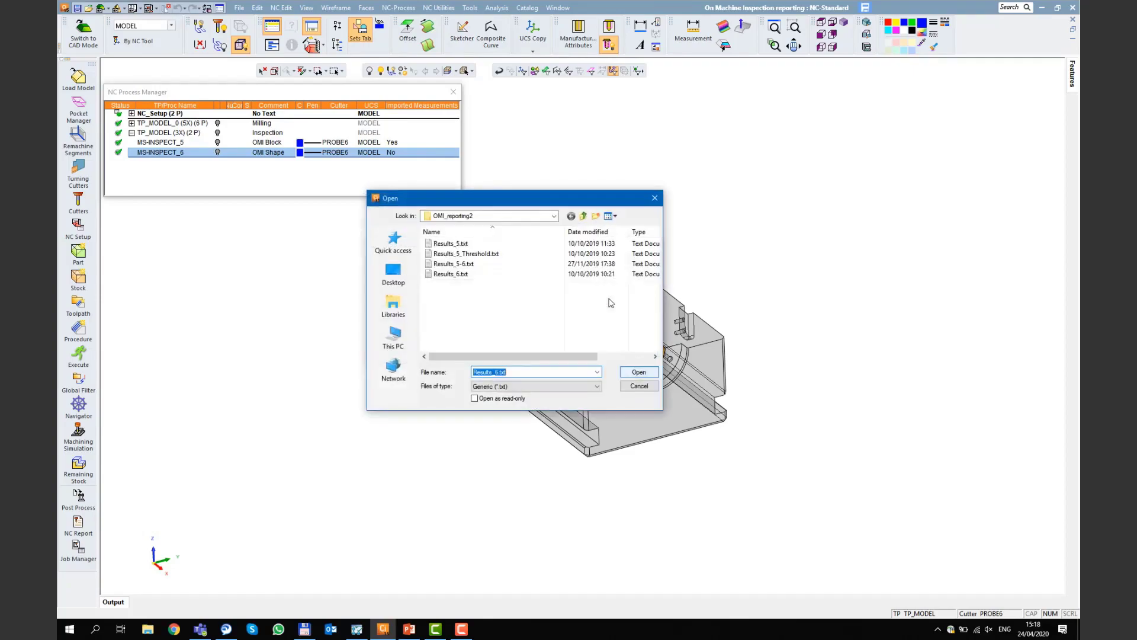
{"action": "left_click", "coordinate": [458, 264]}
{"action": "left_click", "coordinate": [638, 372]}
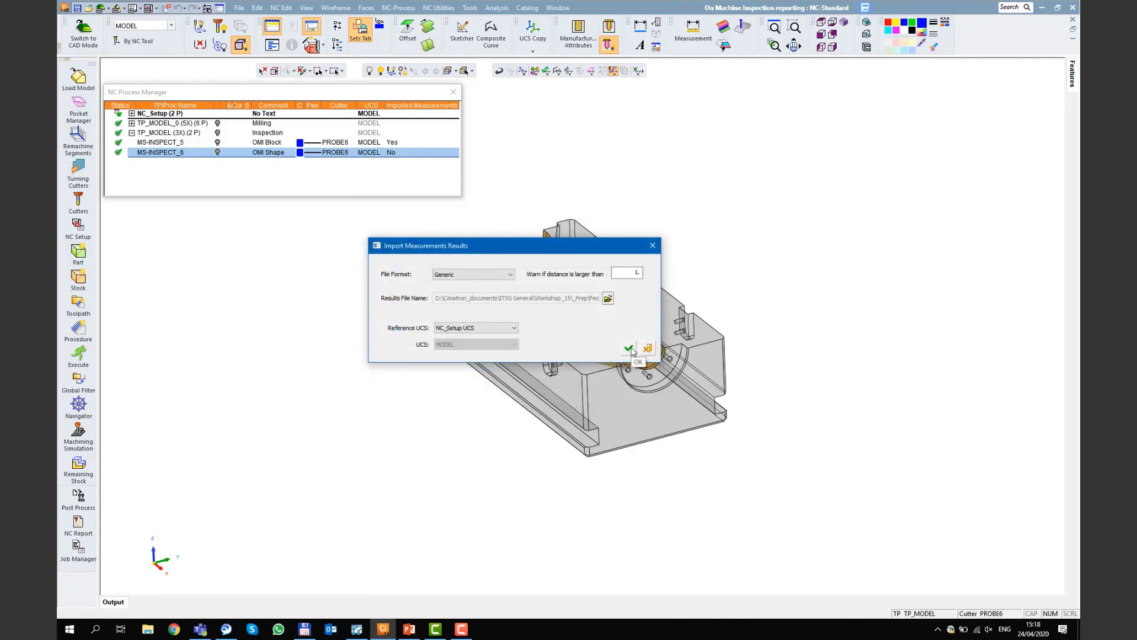
{"action": "left_click", "coordinate": [629, 348]}
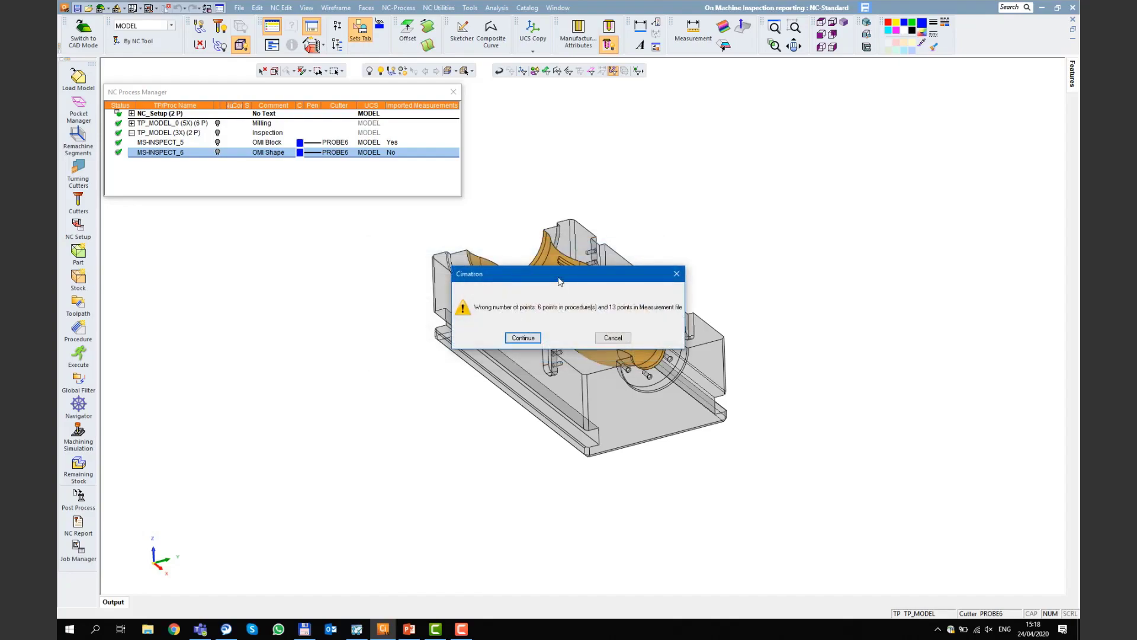
{"action": "left_click_drag", "start_coordinate": [560, 286], "coordinate": [306, 247]}
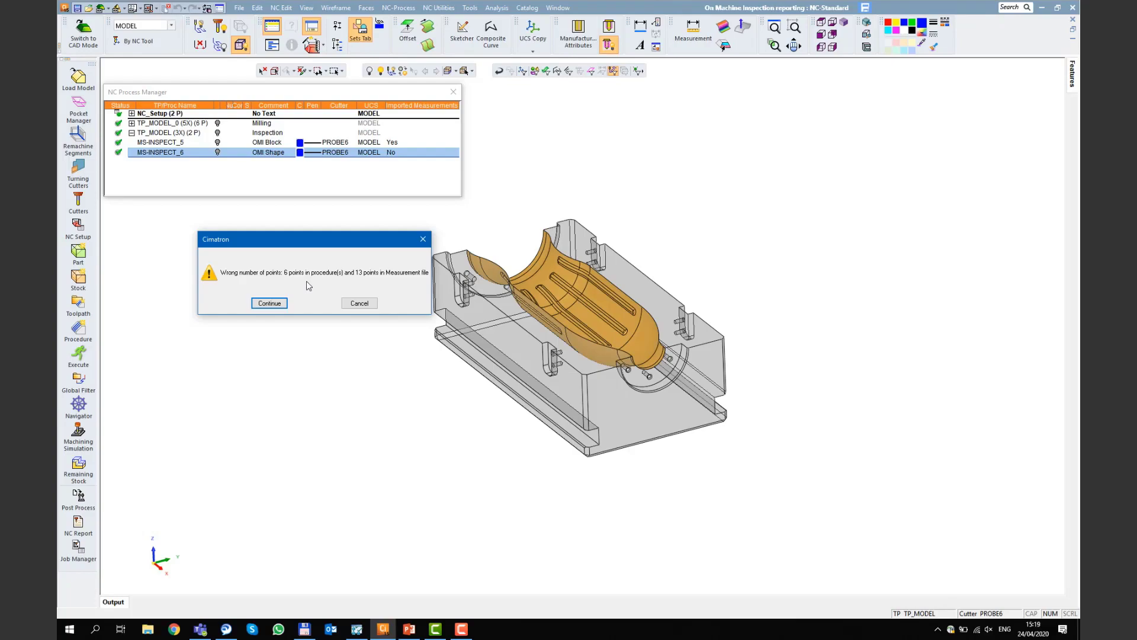
{"action": "left_click", "coordinate": [360, 305]}
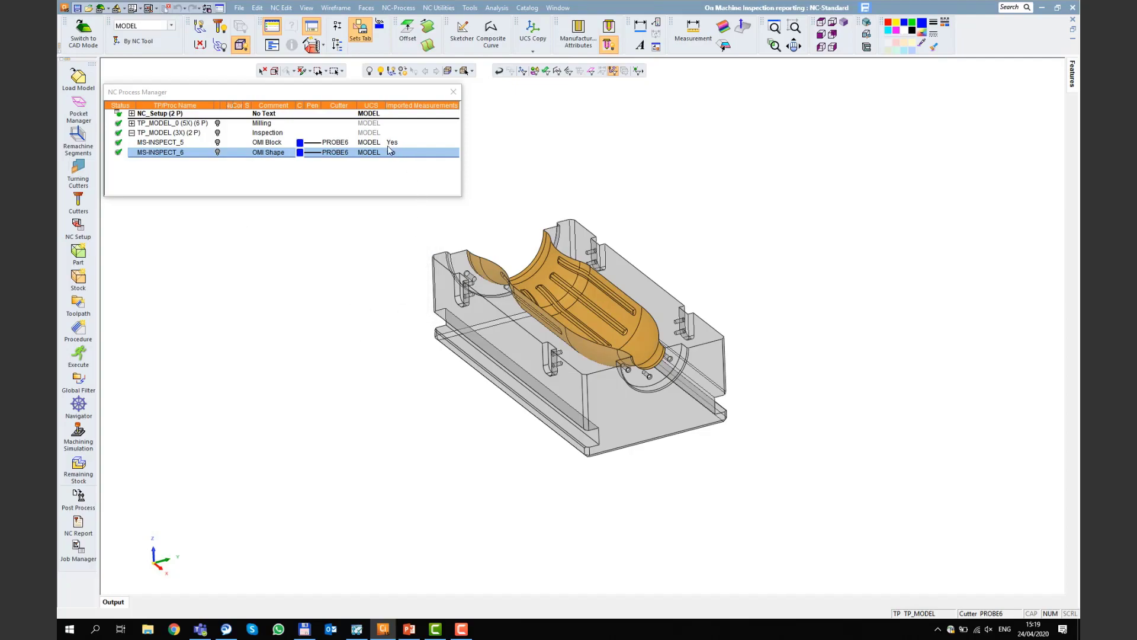
Import the measurement results from Results_6.txt into the MS-INSPECT_6 procedure, using the Generic format and NC_Setup UCS
{"action": "right_click", "coordinate": [321, 152]}
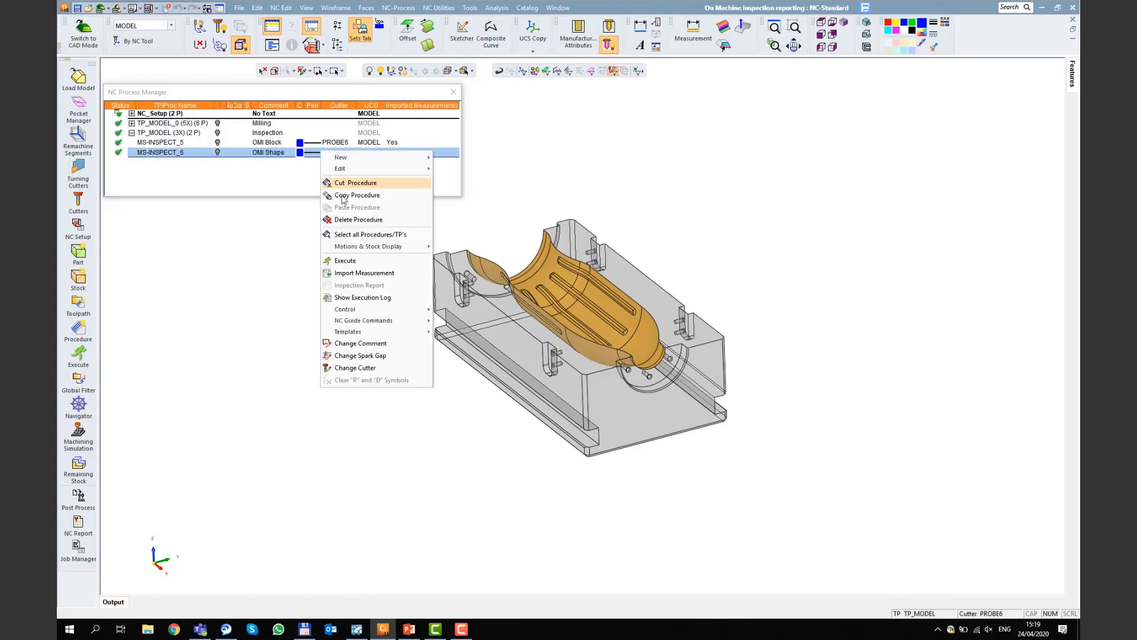
{"action": "left_click", "coordinate": [352, 273]}
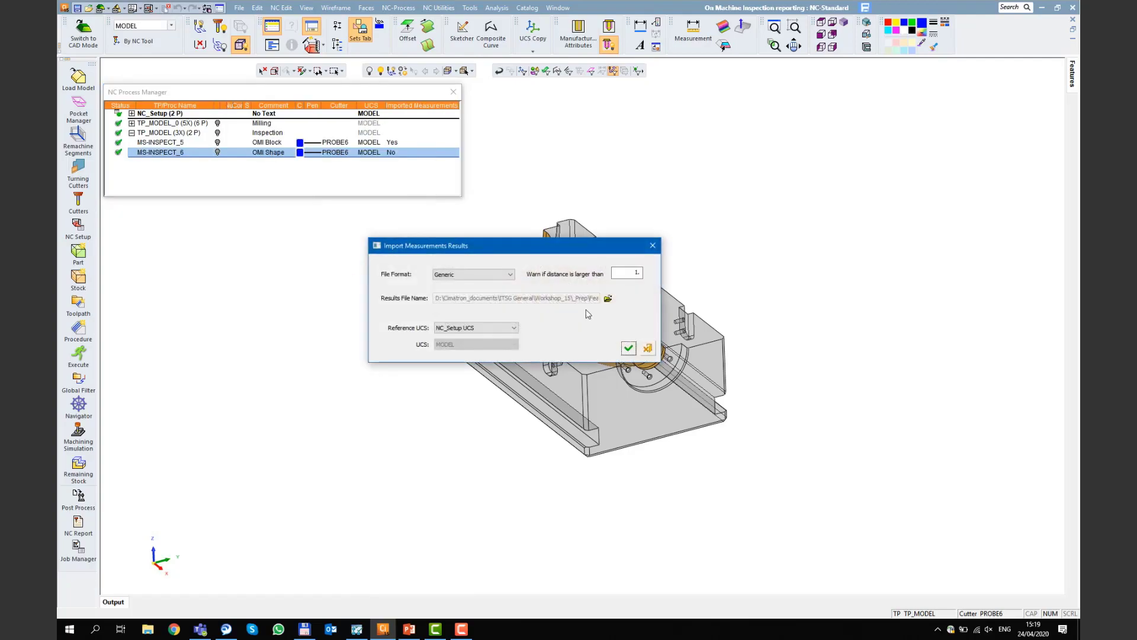
{"action": "left_click", "coordinate": [607, 299]}
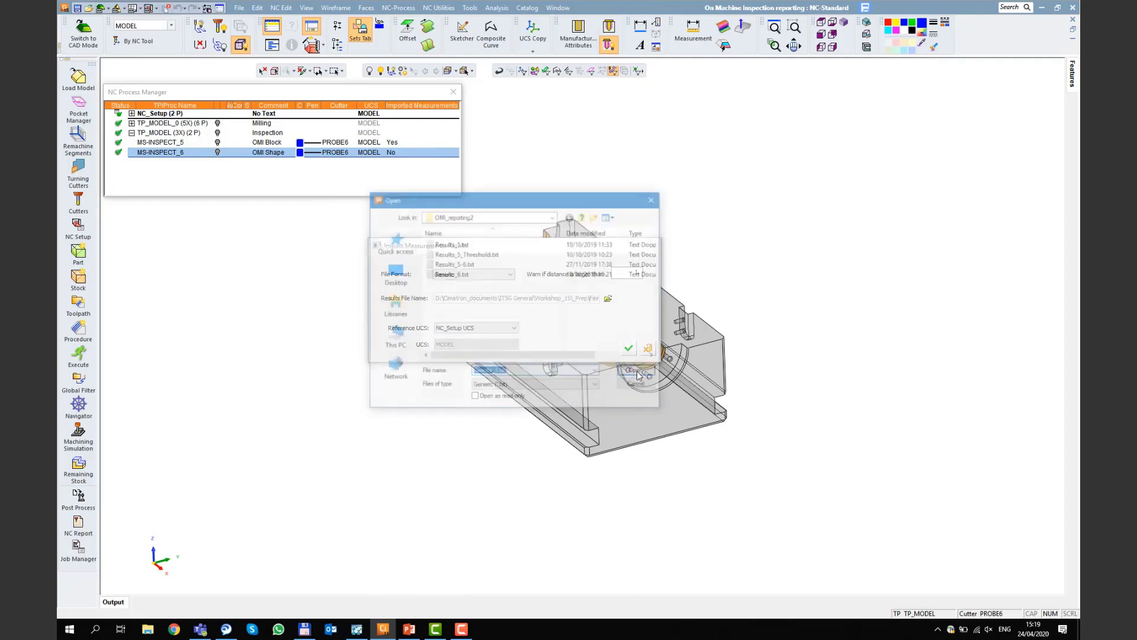
{"action": "left_click", "coordinate": [454, 275]}
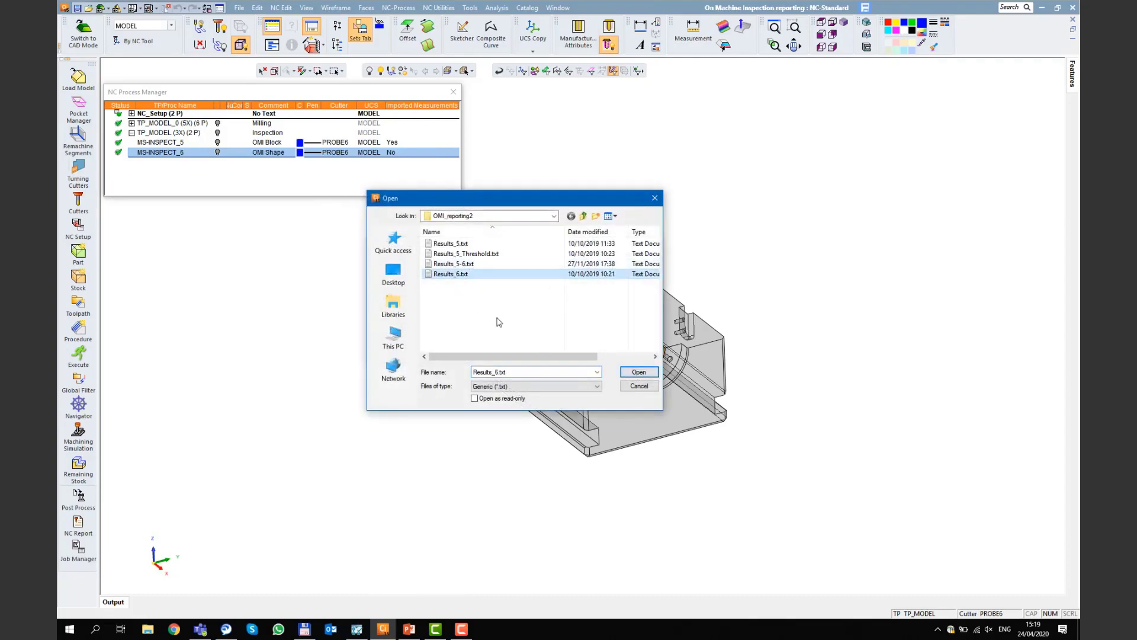
{"action": "left_click", "coordinate": [635, 374]}
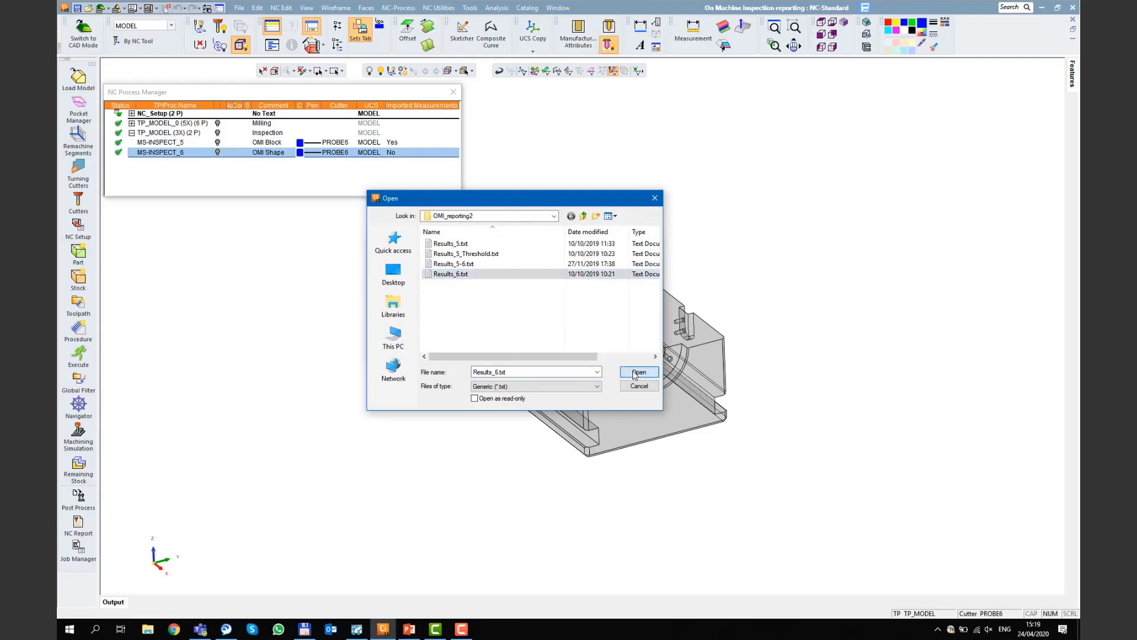
{"action": "left_click", "coordinate": [628, 349]}
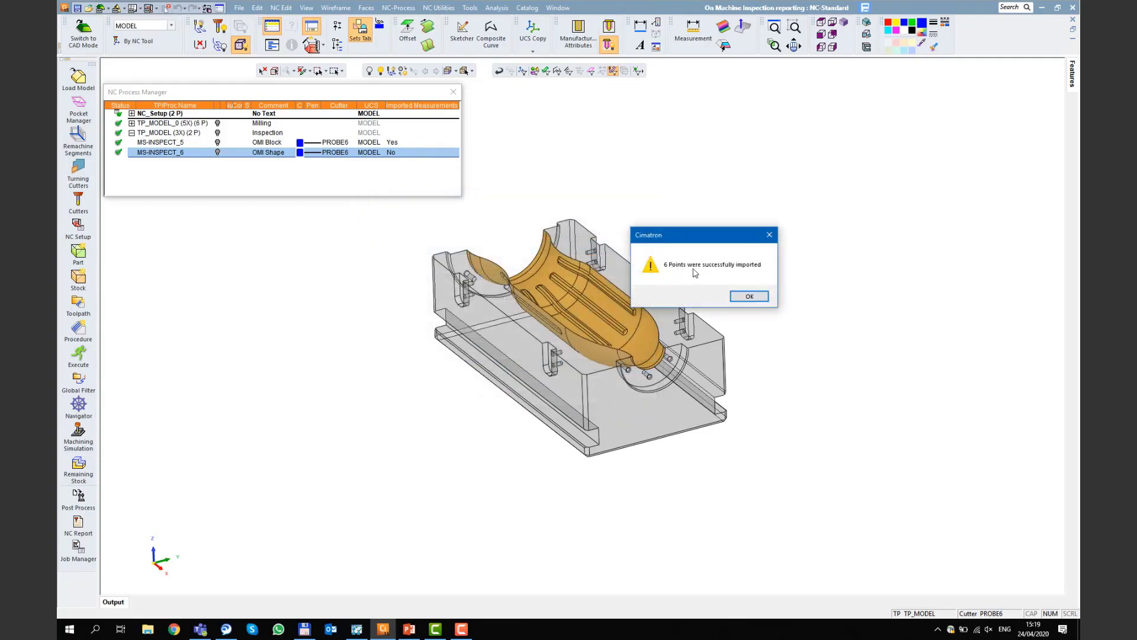
{"action": "left_click", "coordinate": [750, 297]}
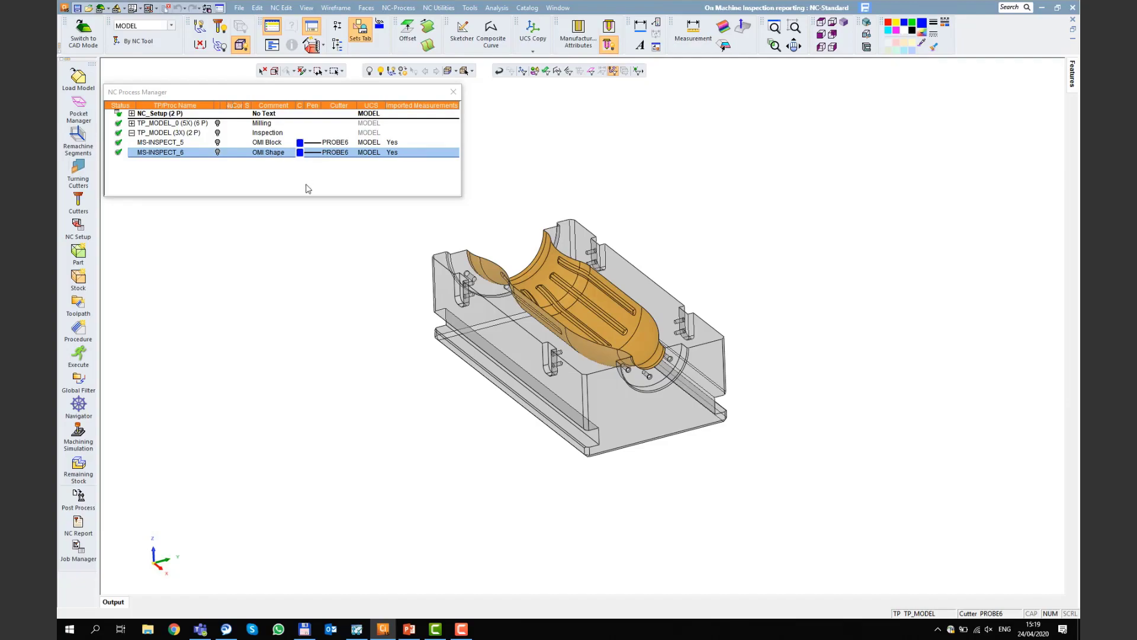
Open a combined inspection report for the MS-INSPECT_5 and MS-INSPECT_6 procedures, leaving the procedure comments unchanged
{"action": "double_click", "coordinate": [258, 144]}
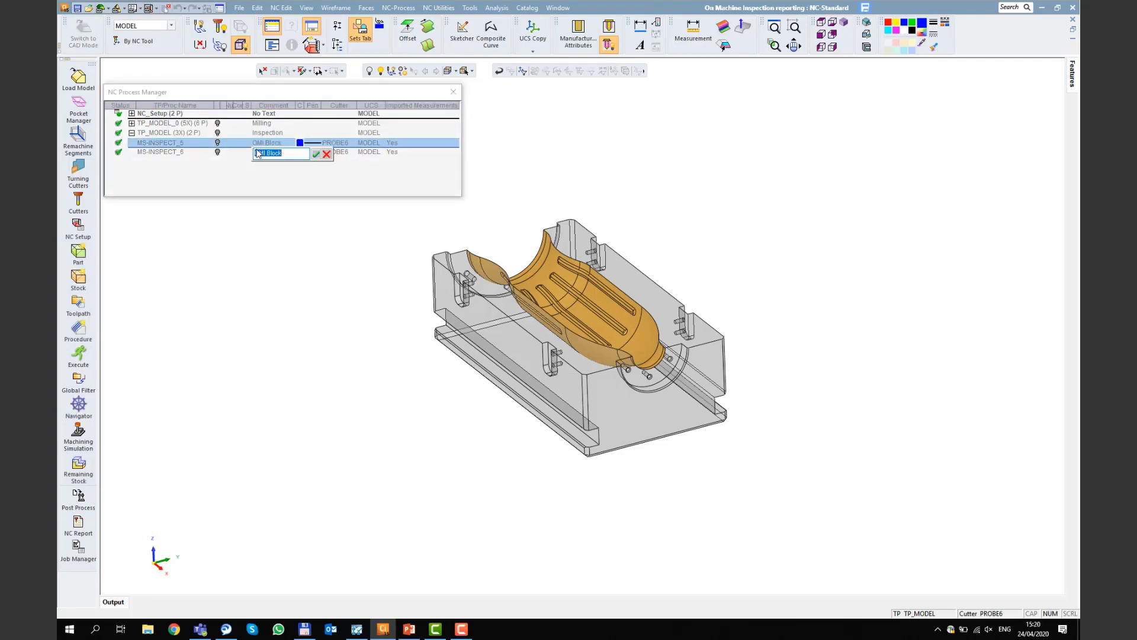
{"action": "left_click", "coordinate": [327, 154]}
{"action": "left_click", "coordinate": [231, 153], "text": "shift"}
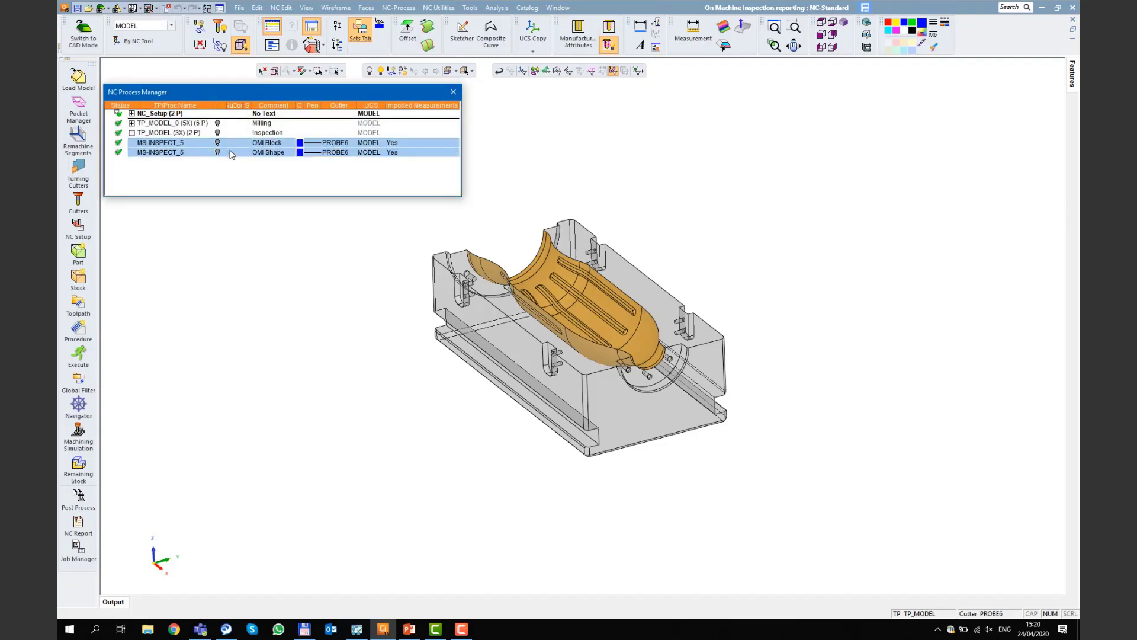
{"action": "right_click", "coordinate": [230, 154]}
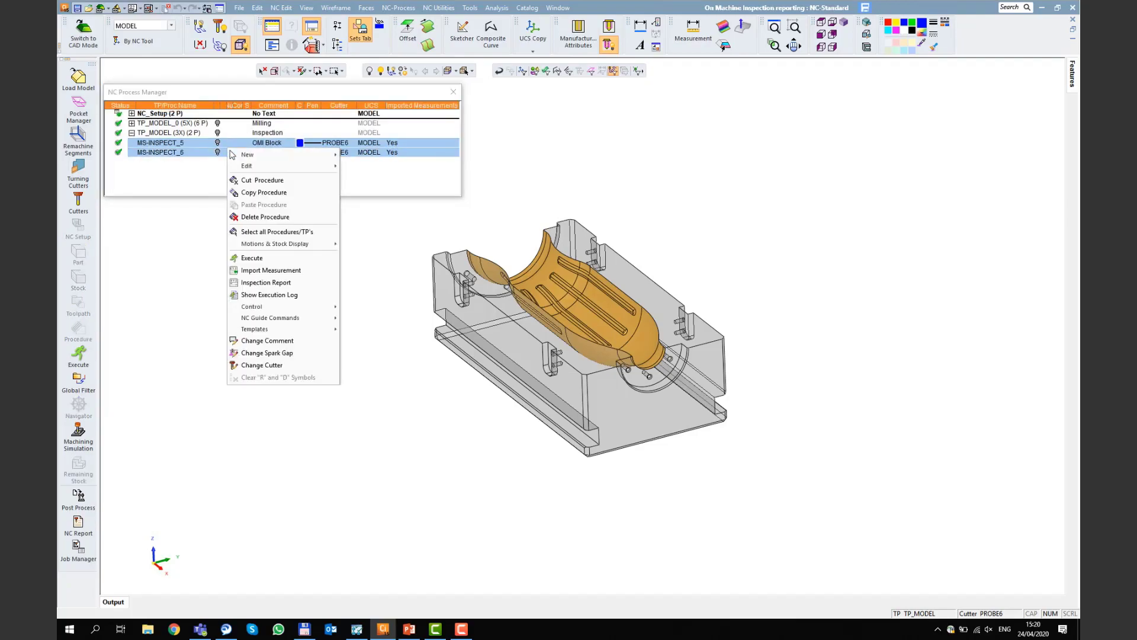
{"action": "left_click", "coordinate": [265, 283]}
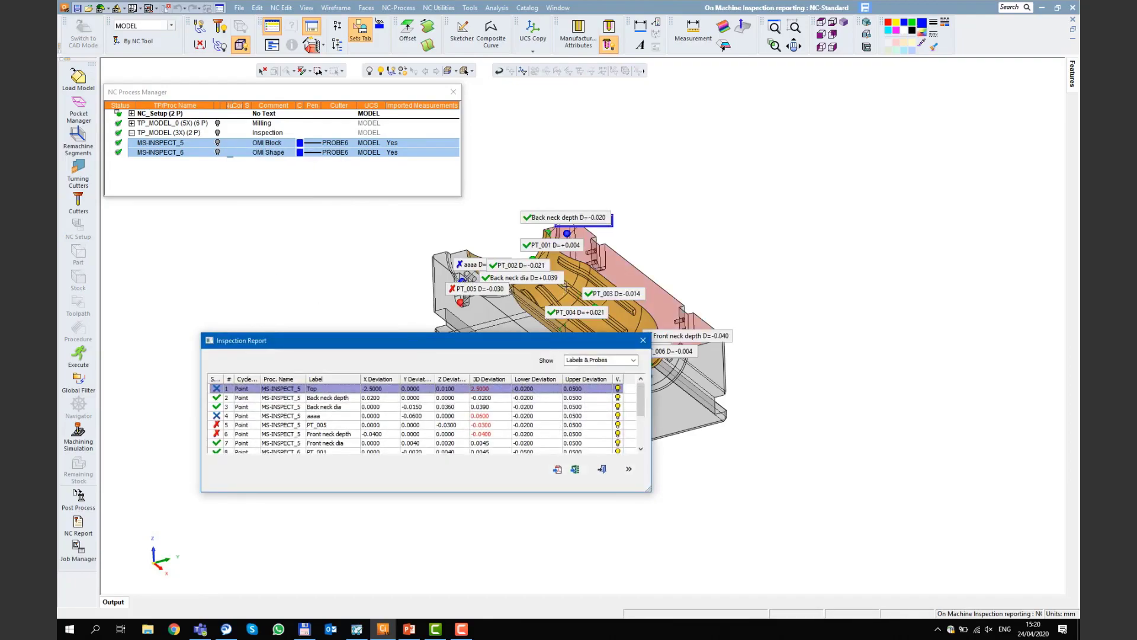
Enlarge the inspection report to list every point and expand it with the nominal and result coordinate columns
{"action": "middle_click_drag", "start_coordinate": [590, 287], "coordinate": [695, 219], "text": "ctrl"}
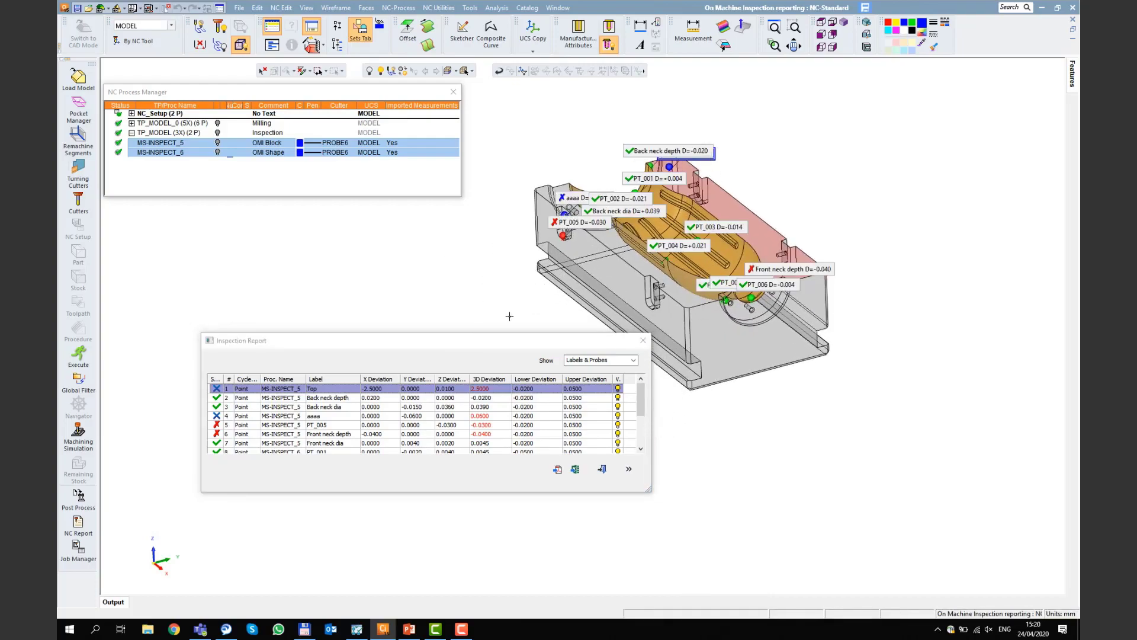
{"action": "left_click_drag", "start_coordinate": [499, 344], "coordinate": [495, 381]}
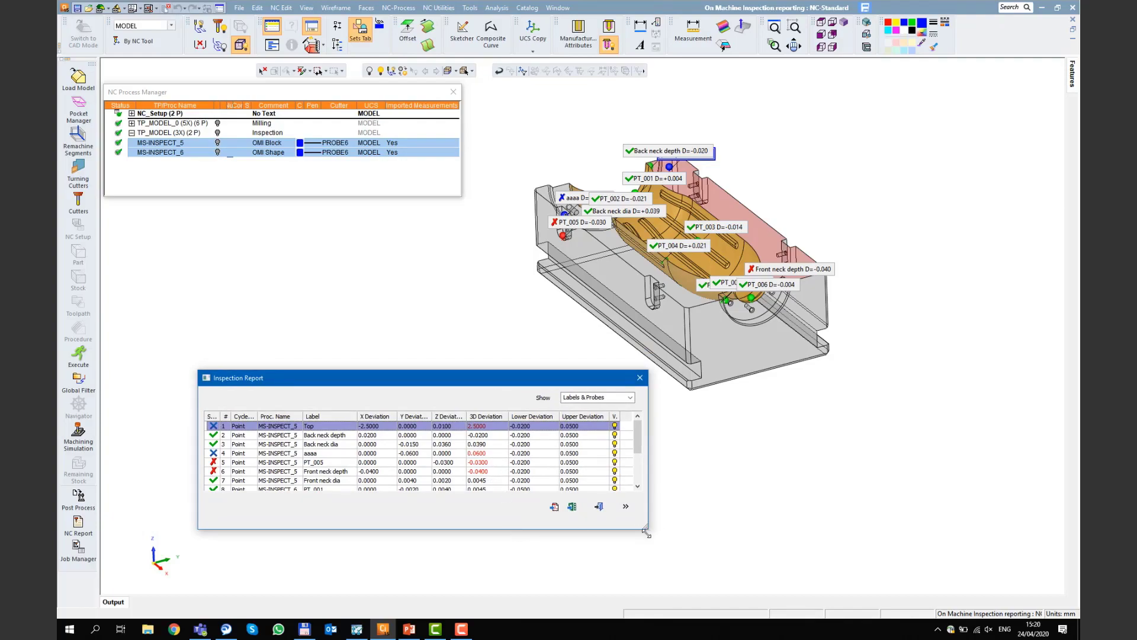
{"action": "left_click_drag", "start_coordinate": [646, 530], "coordinate": [697, 602]}
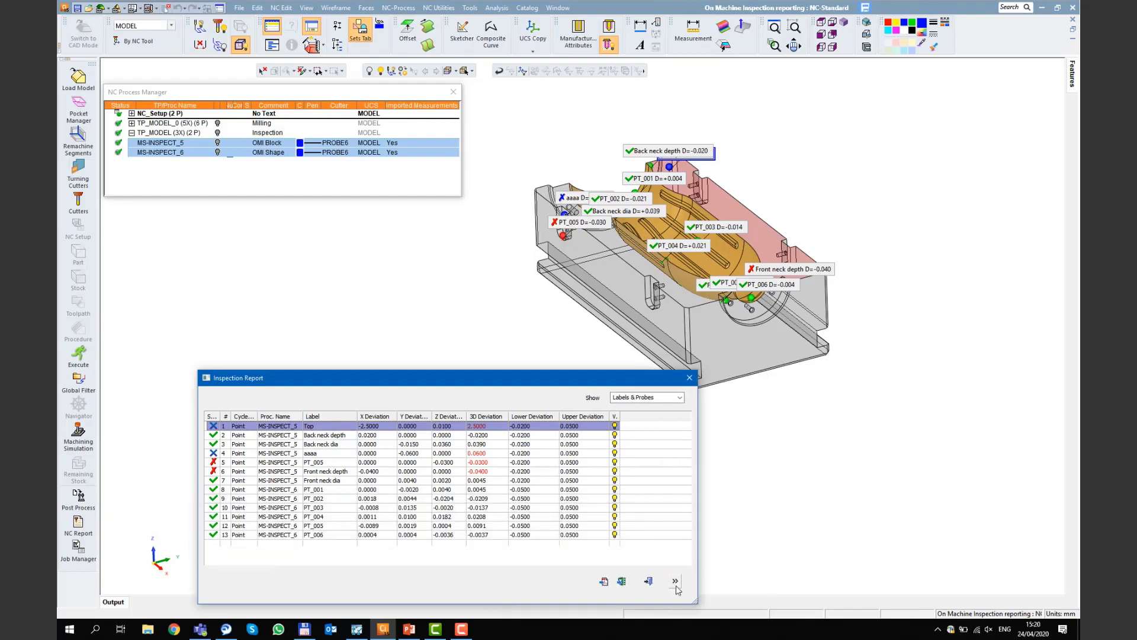
{"action": "left_click", "coordinate": [675, 581]}
{"action": "left_click_drag", "start_coordinate": [564, 380], "coordinate": [503, 351]}
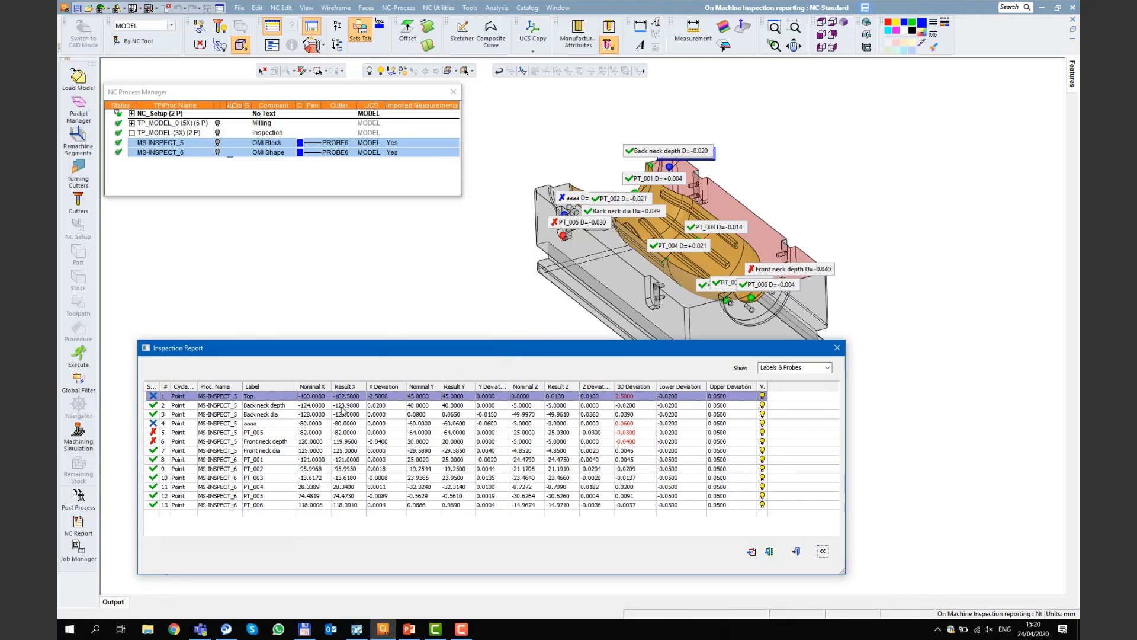
Highlight the Back neck dia, Top and Back neck depth points, and move the Back neck depth label clear of the Top label
{"action": "left_click", "coordinate": [342, 408]}
{"action": "left_click", "coordinate": [346, 415]}
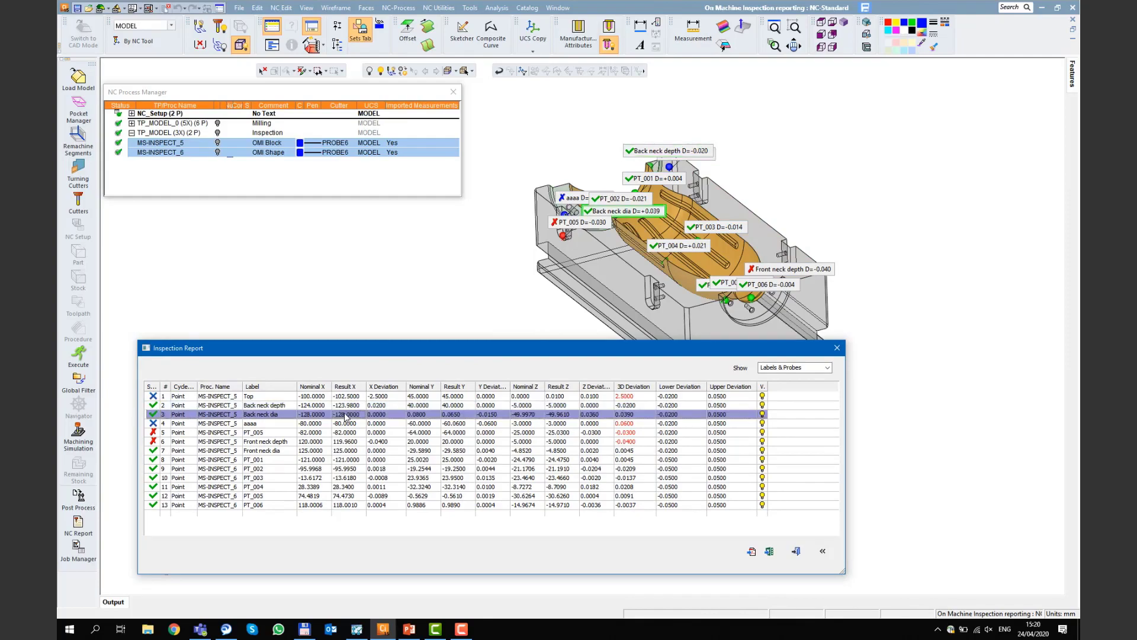
{"action": "left_click", "coordinate": [349, 397]}
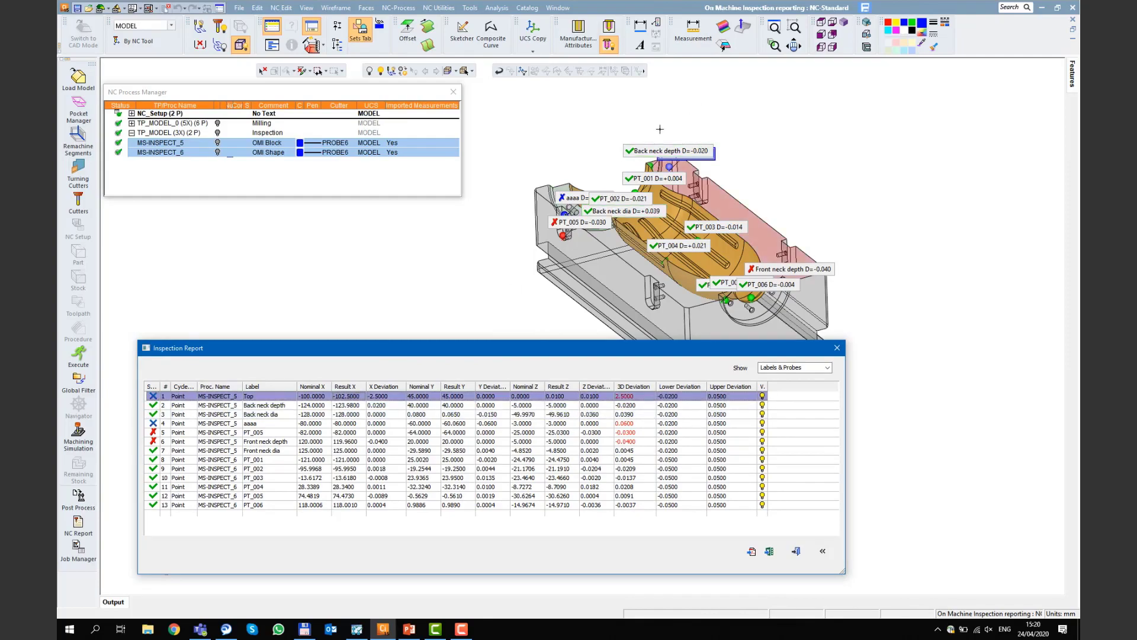
{"action": "left_click", "coordinate": [319, 406]}
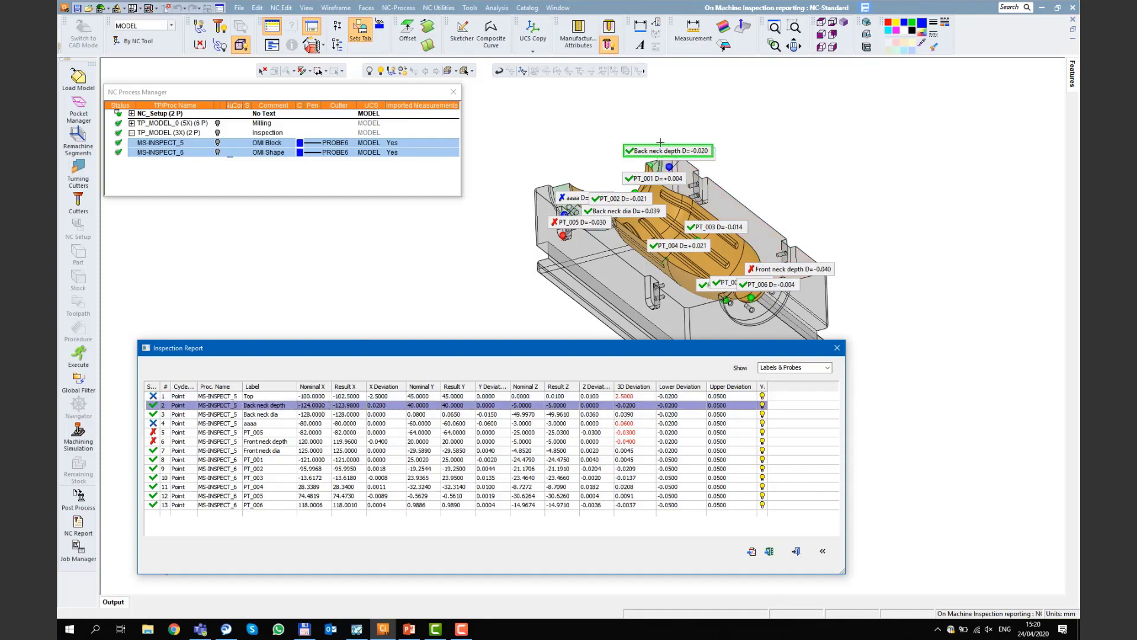
{"action": "left_click_drag", "start_coordinate": [661, 145], "coordinate": [606, 114]}
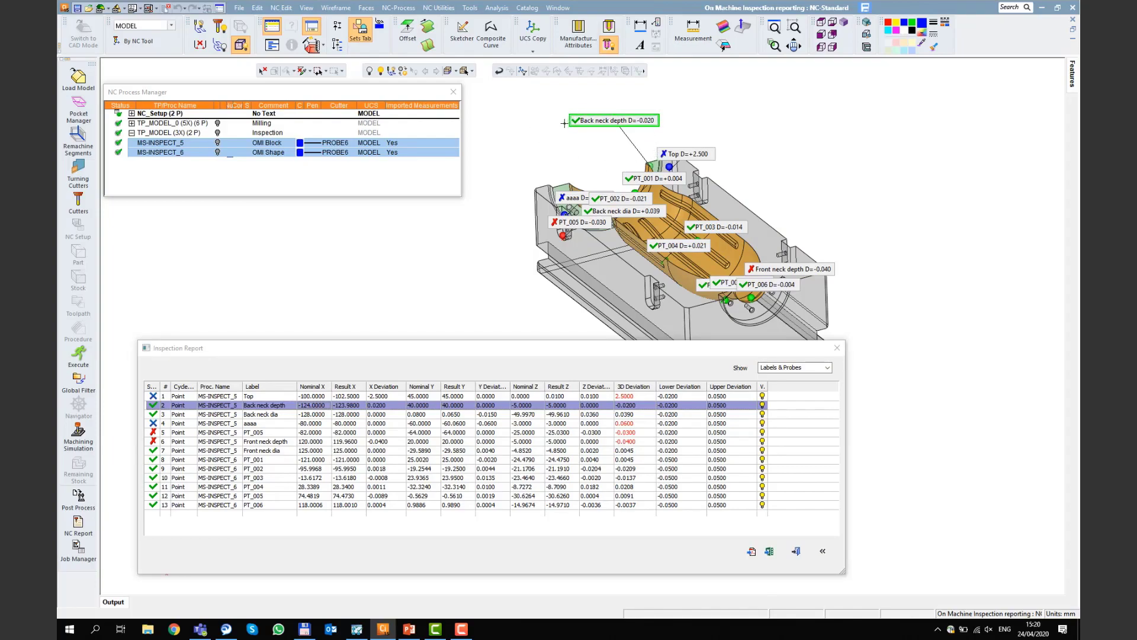
Examine the Top and Back neck depth points in the report and on the model, comparing deviations with their tolerance limits
{"action": "left_click", "coordinate": [345, 397]}
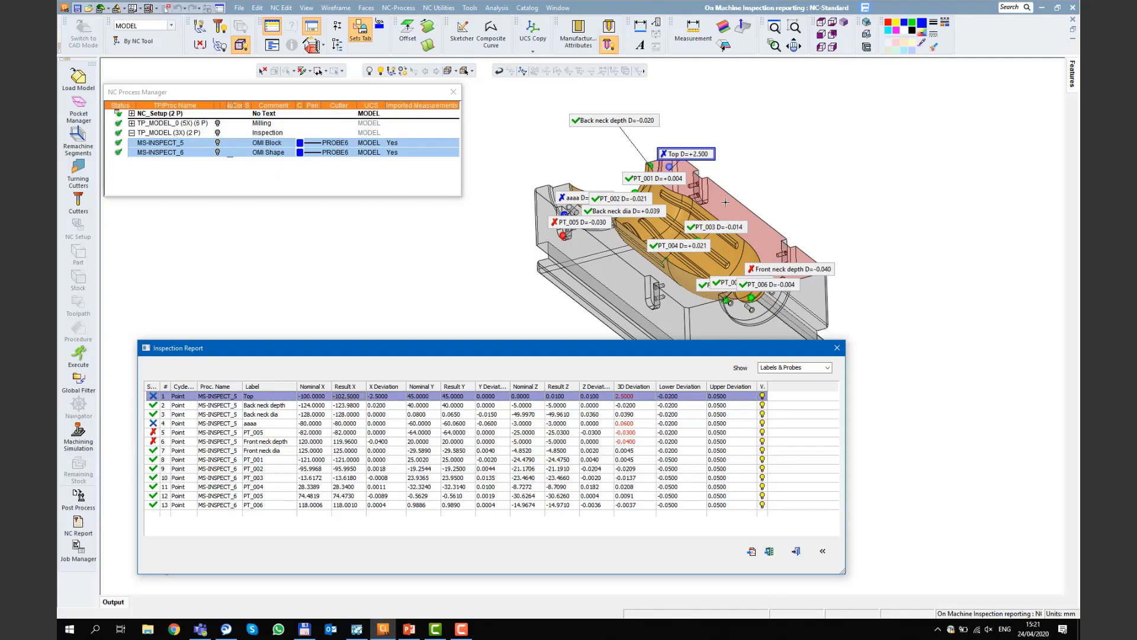
{"action": "left_click", "coordinate": [191, 406]}
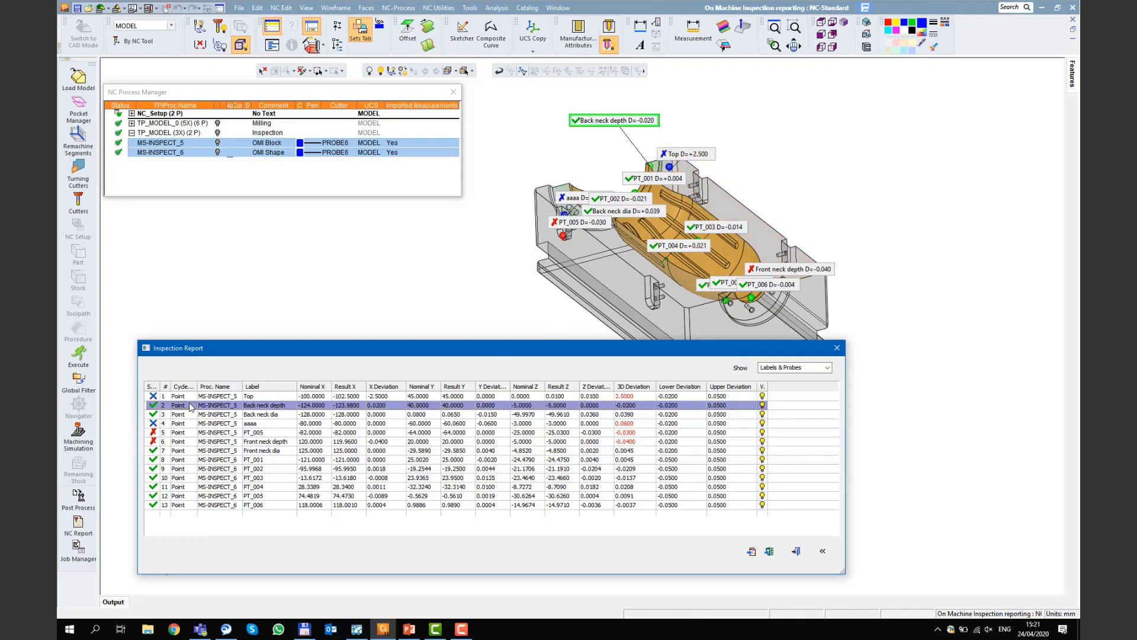
{"action": "middle_click_drag", "start_coordinate": [591, 244], "coordinate": [626, 223]}
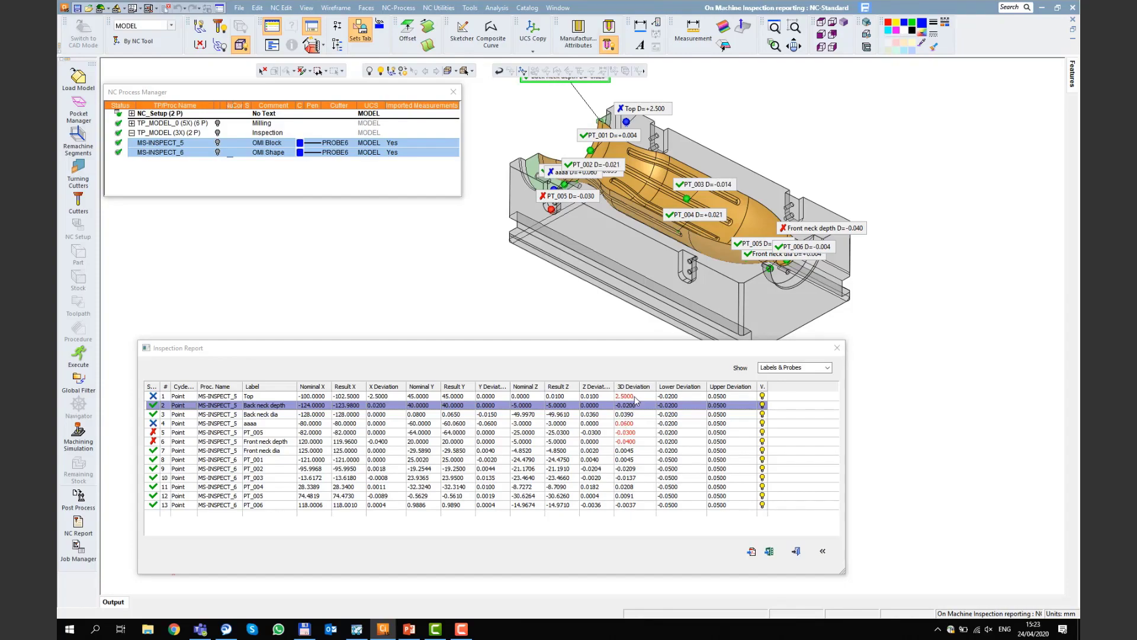
{"action": "left_click", "coordinate": [635, 397]}
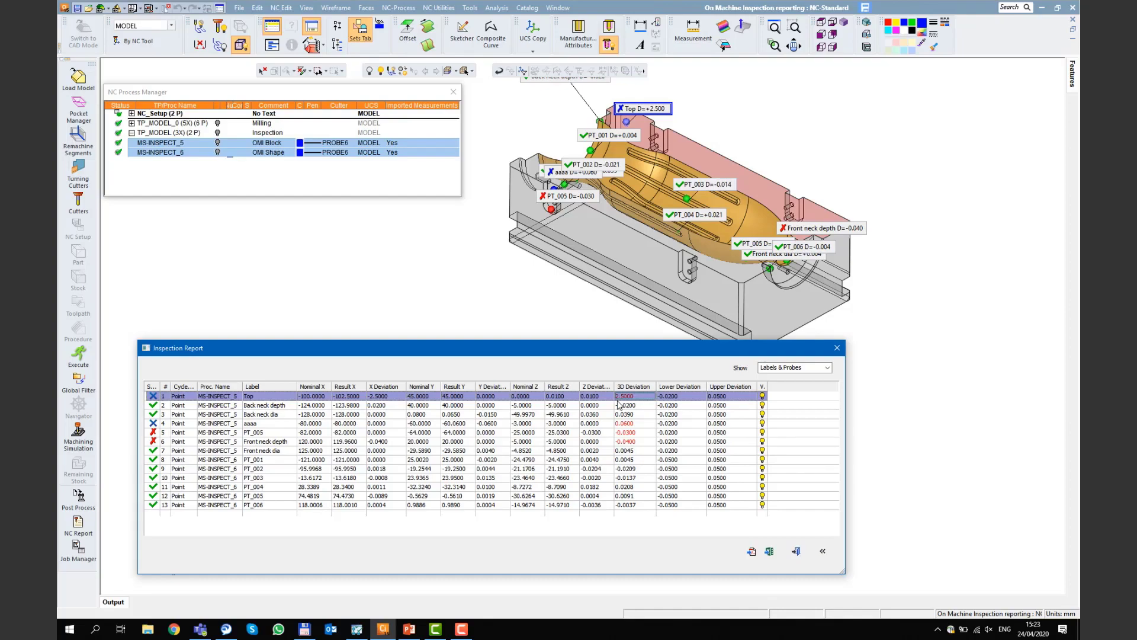
Hide the Back neck dia, aaaa, Front neck dia and PT_002 points and the MS-INSPECT_5 point PT_005 on the model
{"action": "left_click", "coordinate": [761, 424]}
{"action": "left_click", "coordinate": [762, 416]}
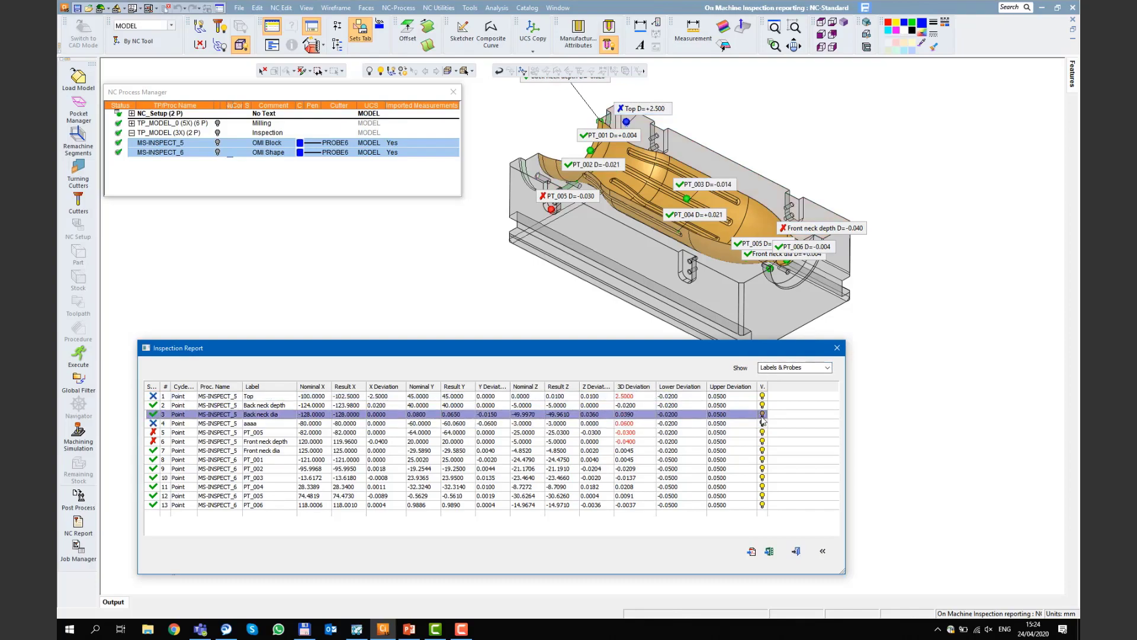
{"action": "left_click", "coordinate": [762, 469]}
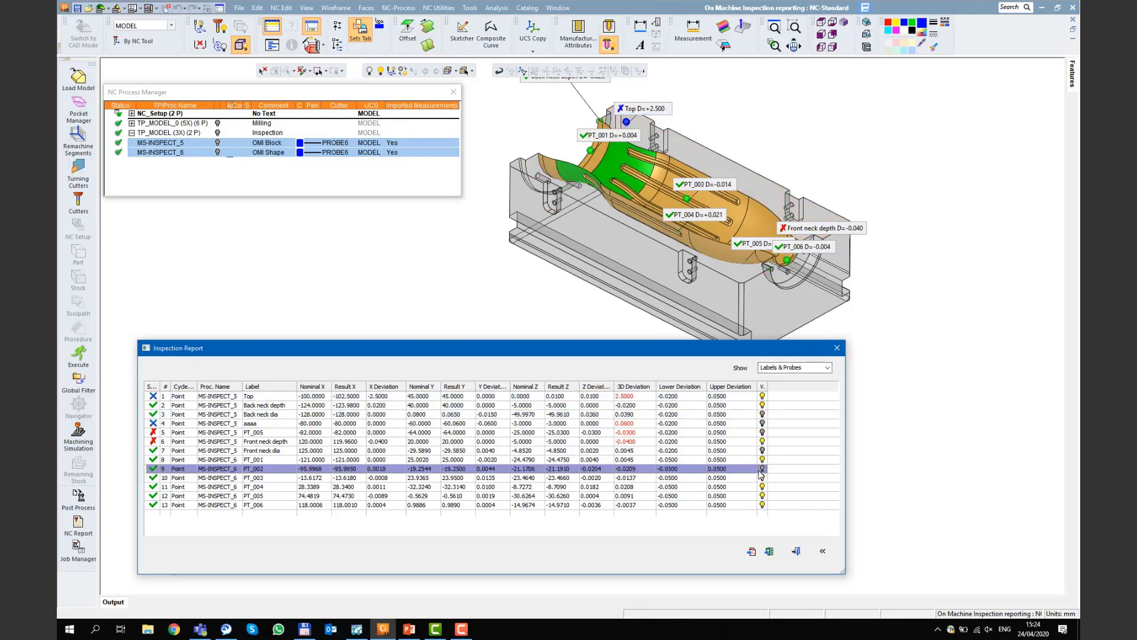
Show only the labels on the model and move the Top and PT_001 labels outward, away from the part
{"action": "left_click", "coordinate": [826, 368]}
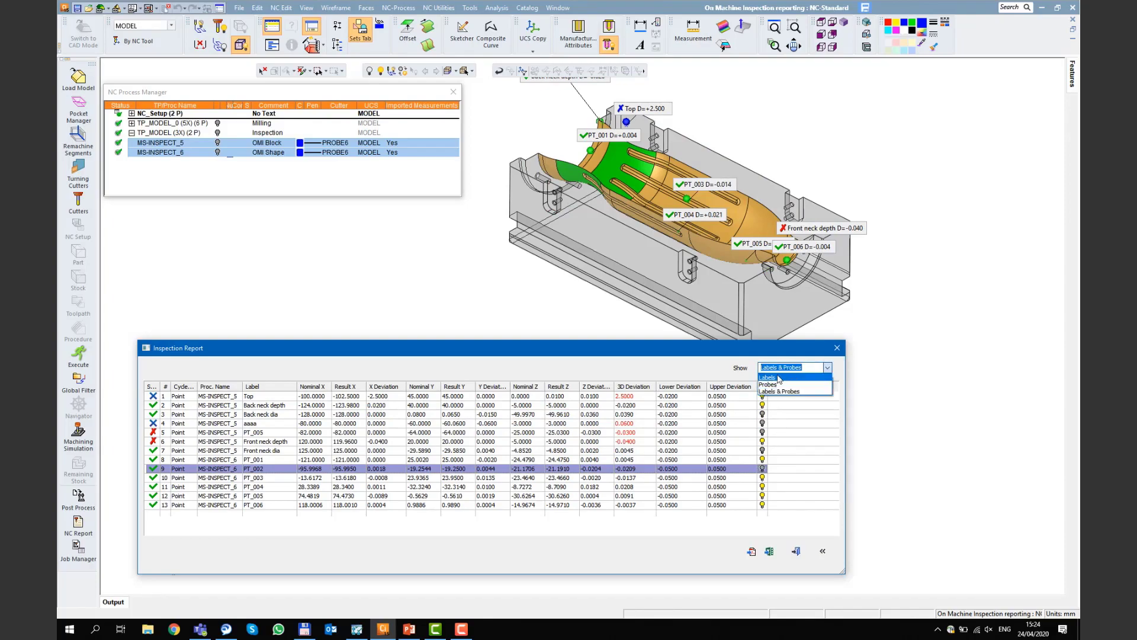
{"action": "left_click", "coordinate": [778, 378]}
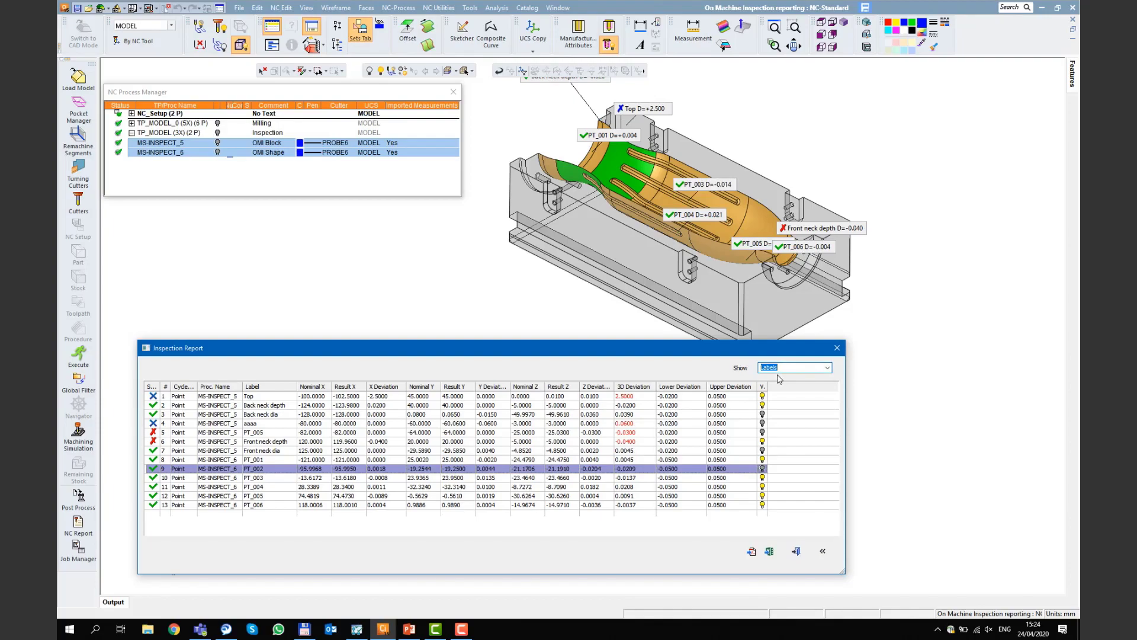
{"action": "left_click_drag", "start_coordinate": [671, 107], "coordinate": [709, 86]}
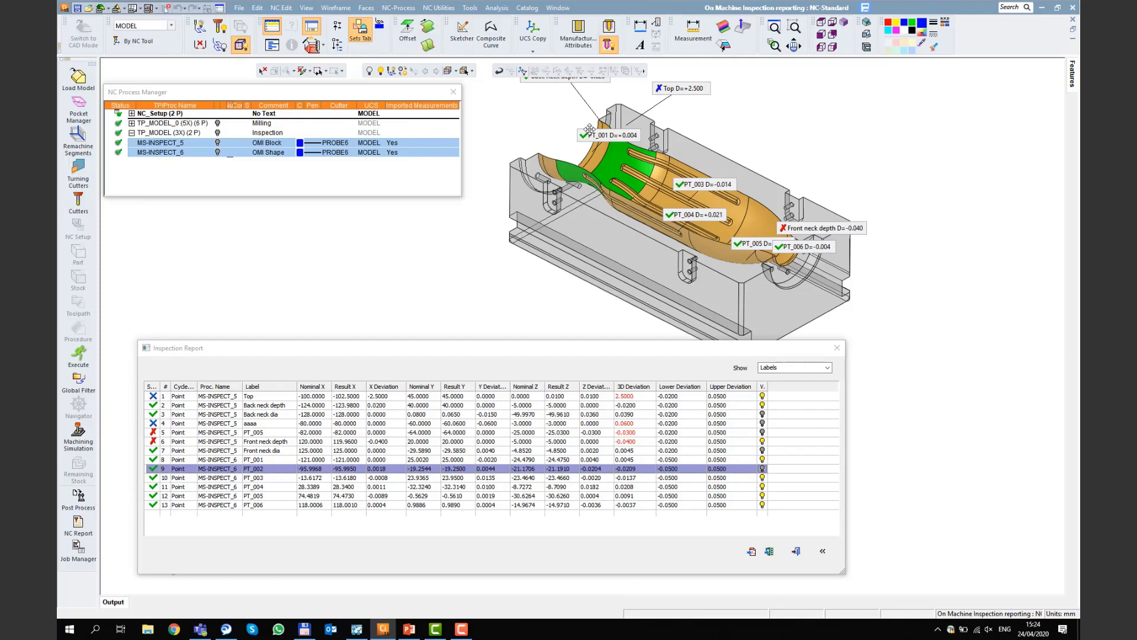
{"action": "left_click_drag", "start_coordinate": [590, 129], "coordinate": [528, 103]}
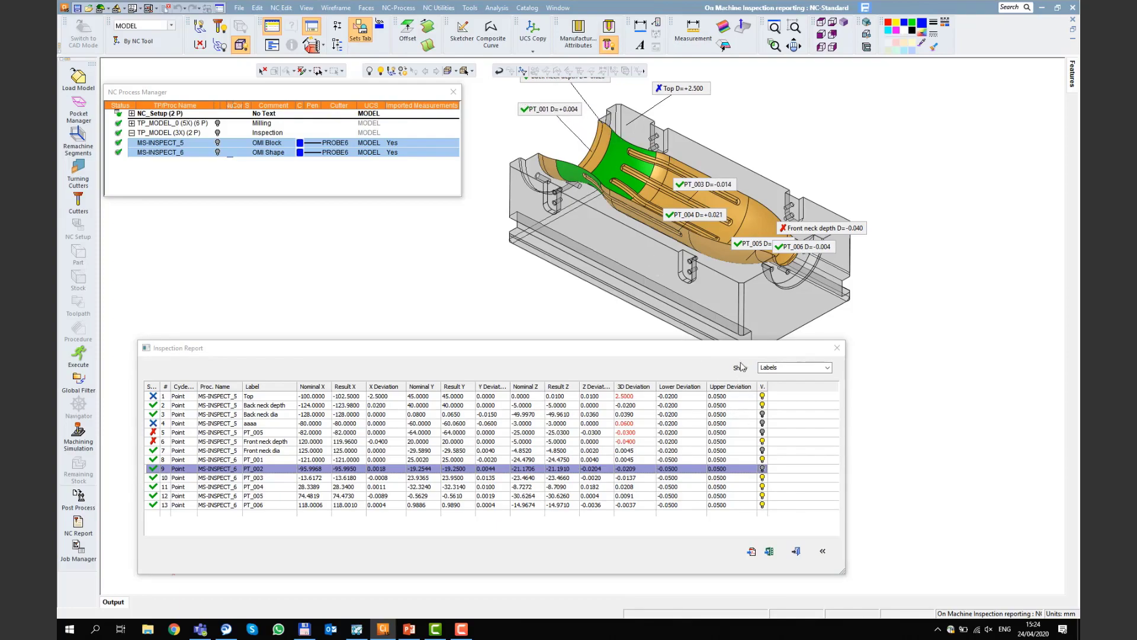
Preview the model with only the probes shown, and set the display back to Labels & Probes
{"action": "left_click", "coordinate": [829, 371]}
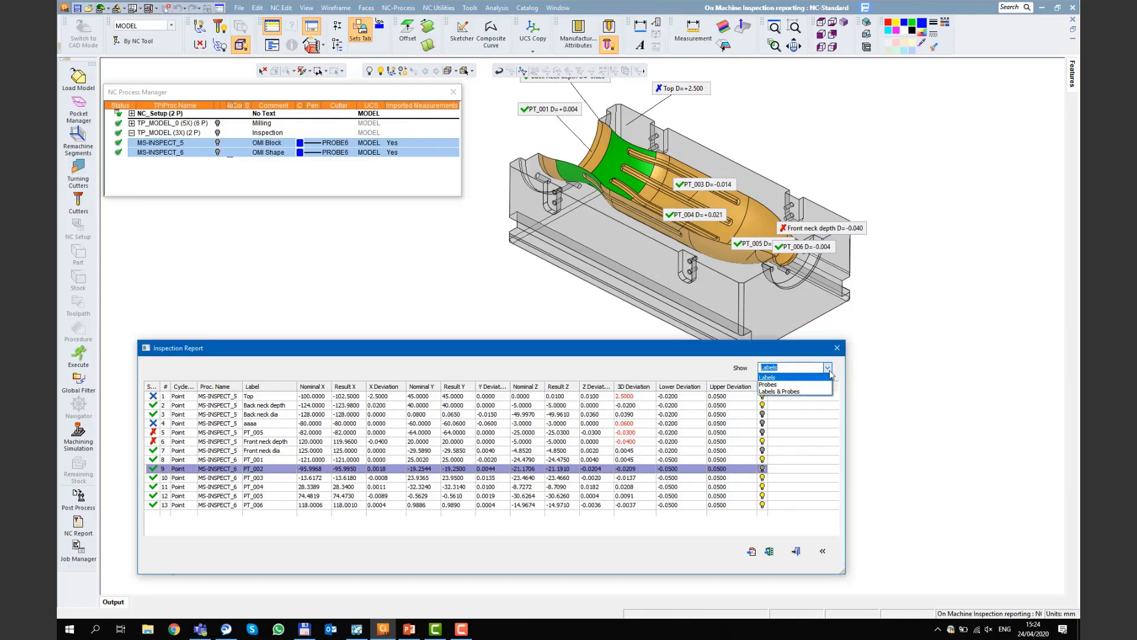
{"action": "left_click", "coordinate": [803, 385]}
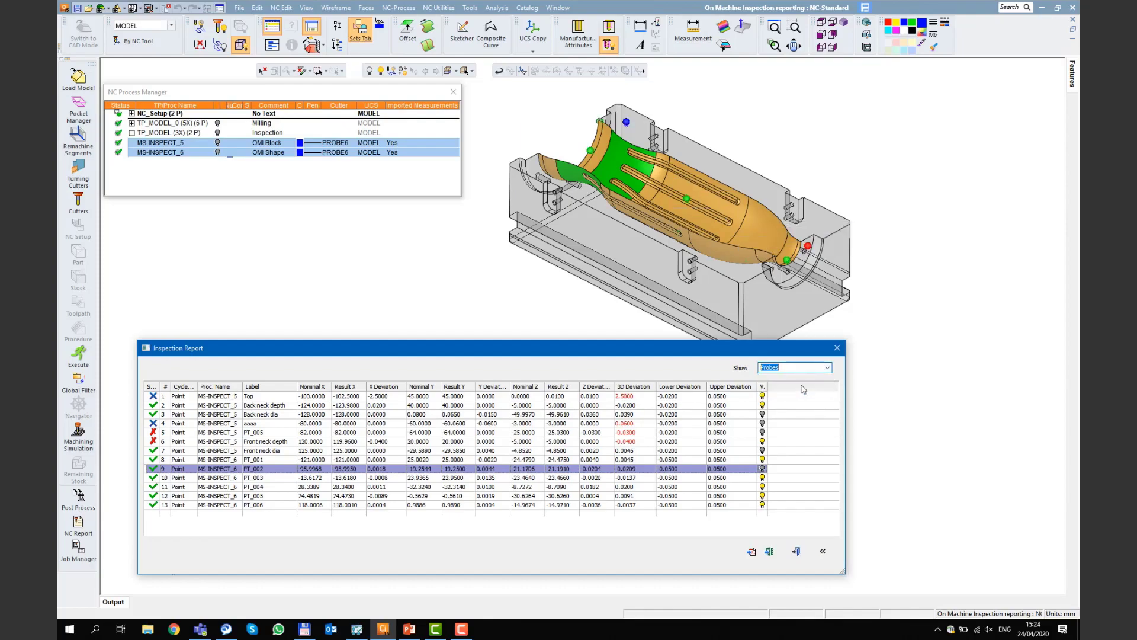
{"action": "left_click", "coordinate": [828, 367]}
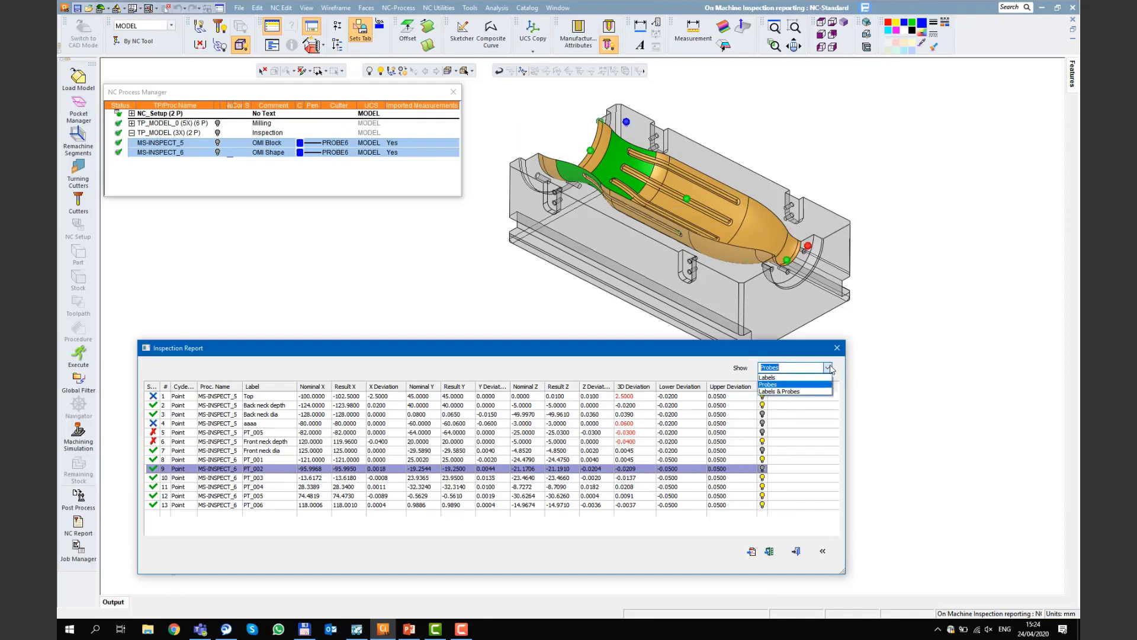
{"action": "left_click", "coordinate": [817, 392]}
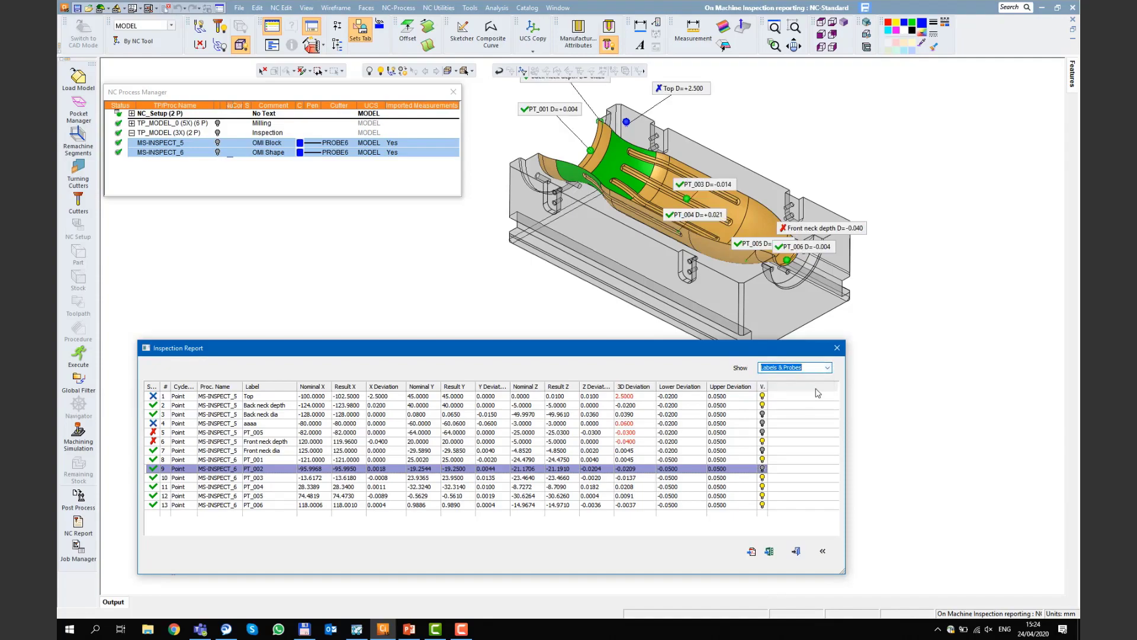
Collapse the report to its deviation columns for comparison, and expand the nominal and result columns again
{"action": "left_click", "coordinate": [823, 551]}
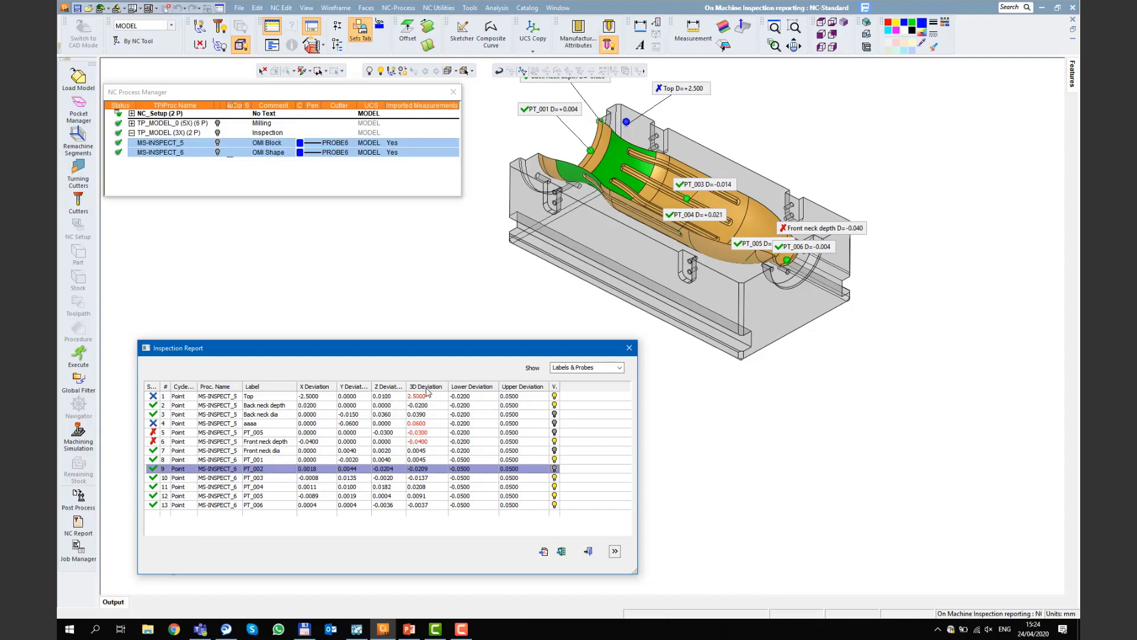
{"action": "left_click", "coordinate": [614, 551]}
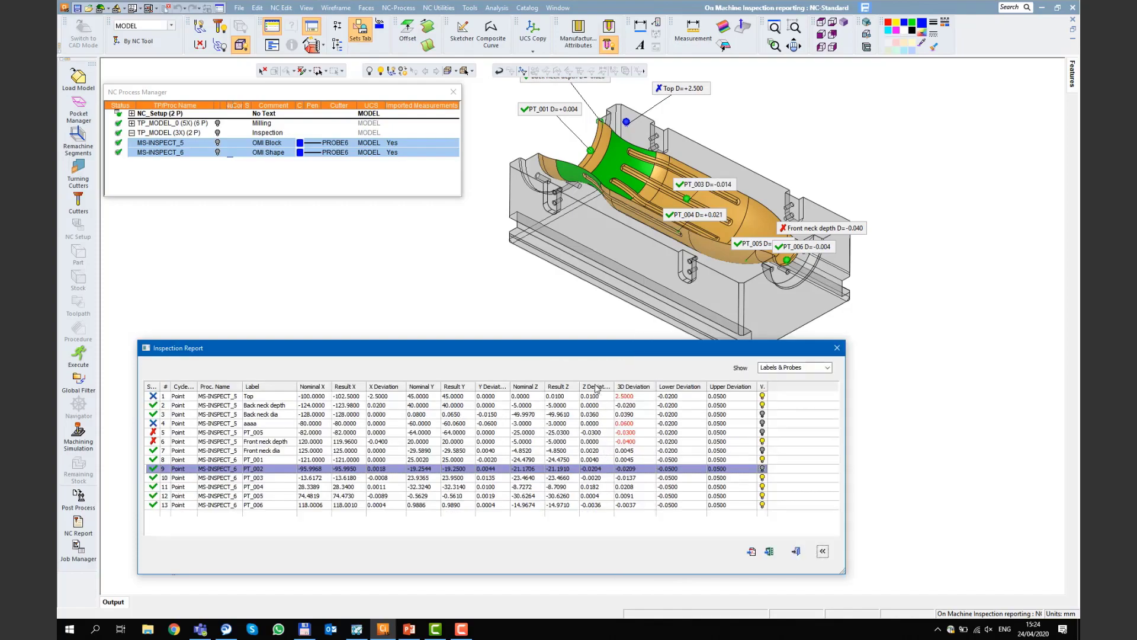
Start exporting the inspection report to Excel, move the dialogs aside and centre the whole model with its labels inside the image capture frame
{"action": "left_click_drag", "start_coordinate": [587, 348], "coordinate": [549, 310]}
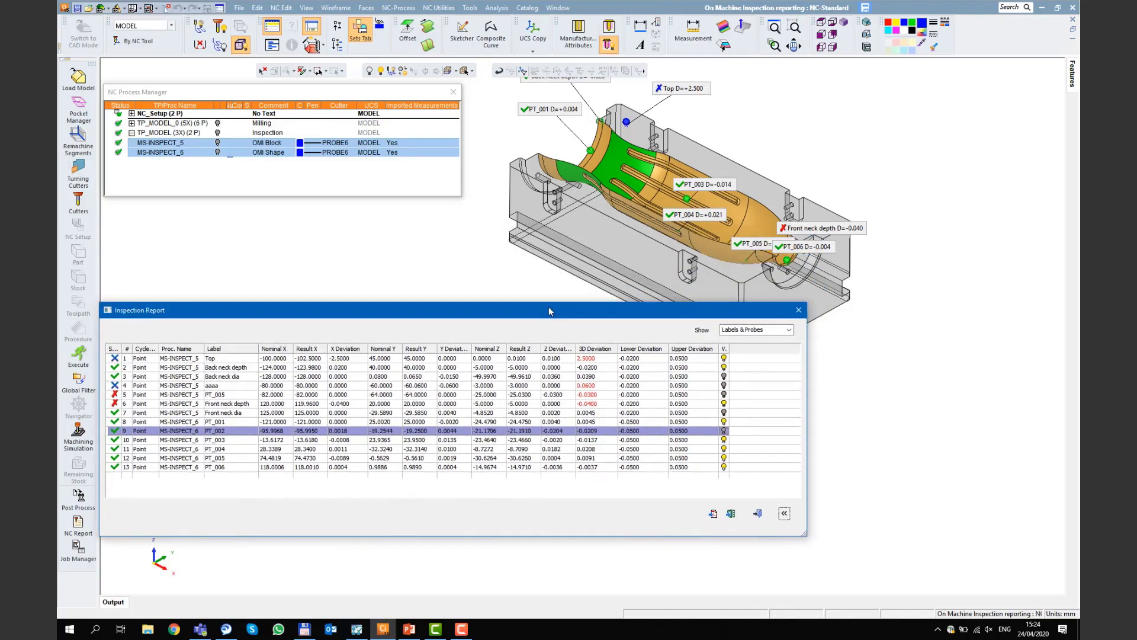
{"action": "left_click", "coordinate": [730, 514]}
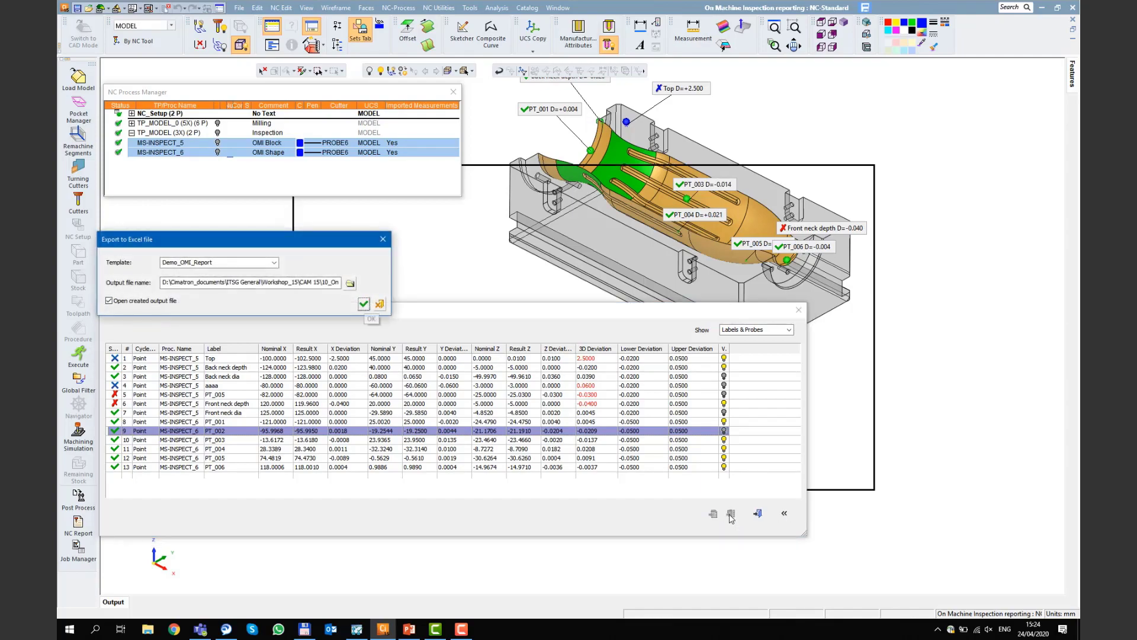
{"action": "left_click_drag", "start_coordinate": [271, 240], "coordinate": [139, 217]}
{"action": "left_click_drag", "start_coordinate": [325, 318], "coordinate": [374, 514]}
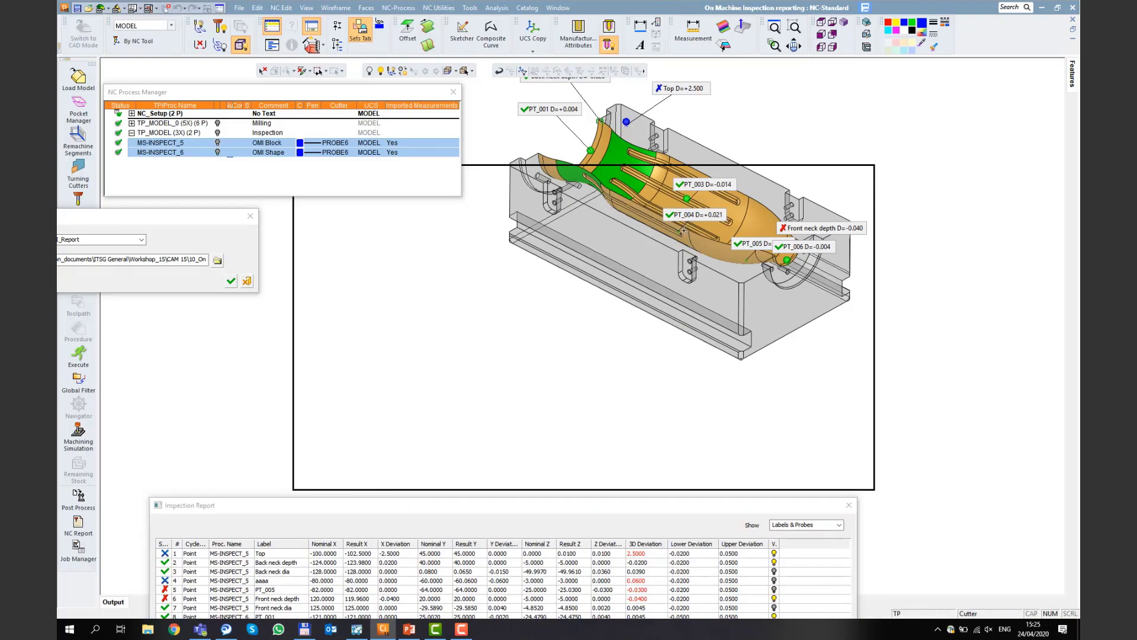
{"action": "middle_click_drag", "start_coordinate": [717, 174], "coordinate": [586, 331]}
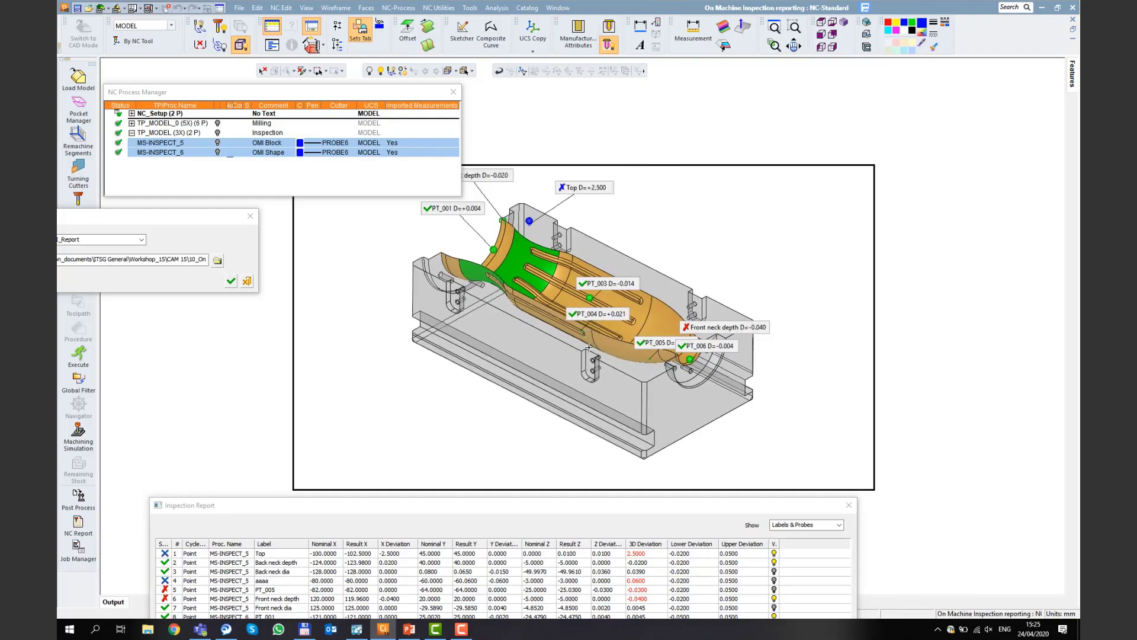
{"action": "left_click_drag", "start_coordinate": [201, 217], "coordinate": [308, 246]}
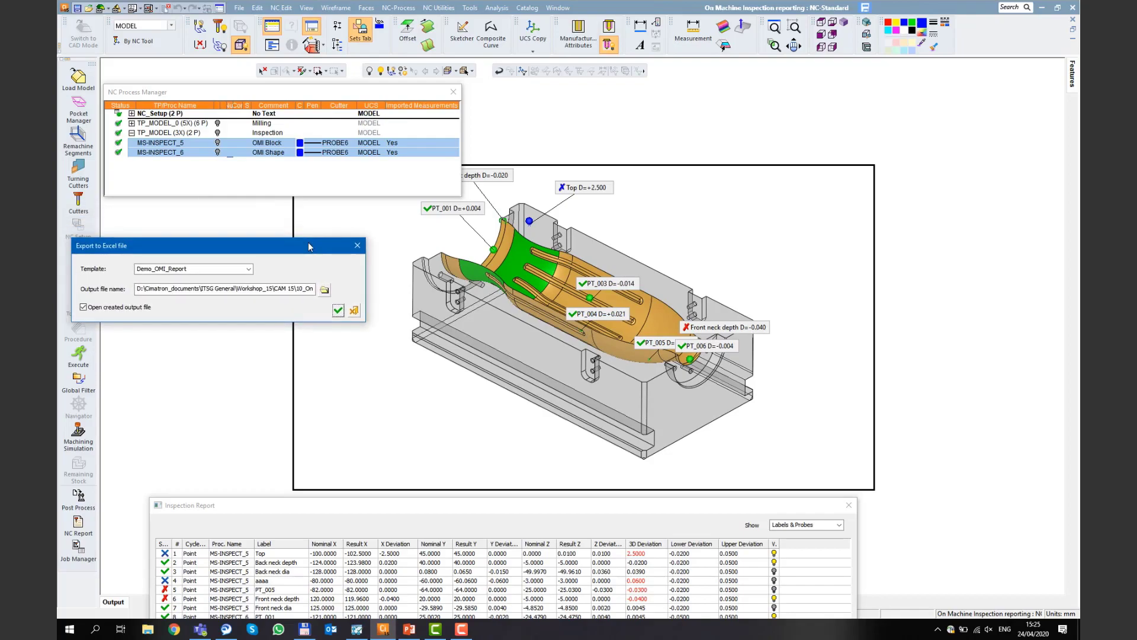
Export the report with the Demo_OMI_Report template, opening the created output file, and maximize the resulting workbook in Excel
{"action": "double_click", "coordinate": [163, 271]}
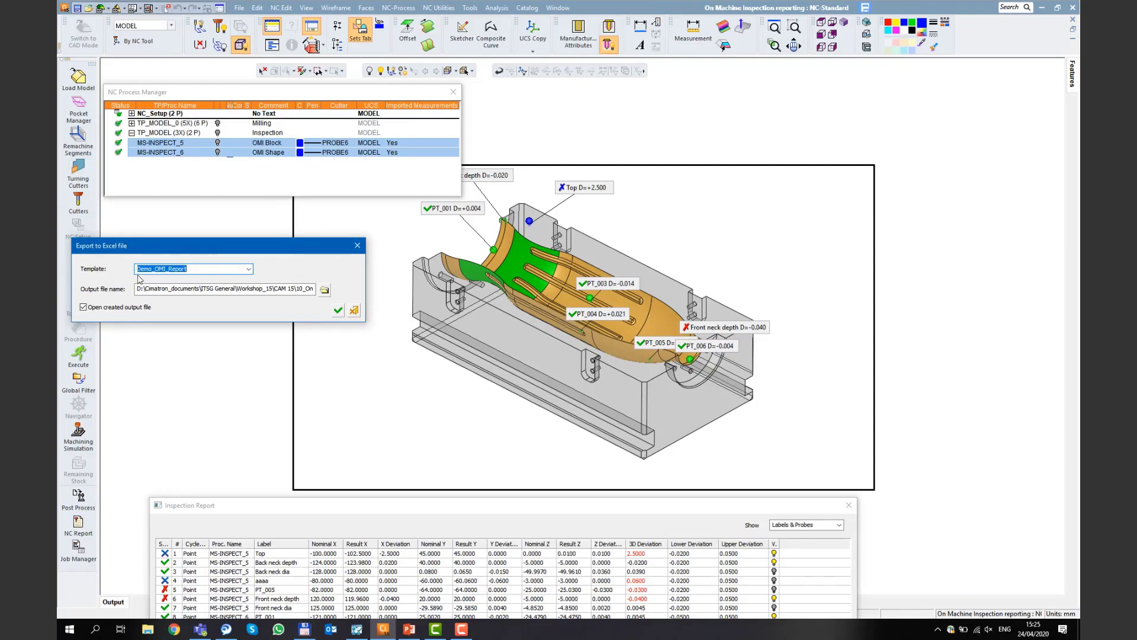
{"action": "left_click", "coordinate": [234, 291]}
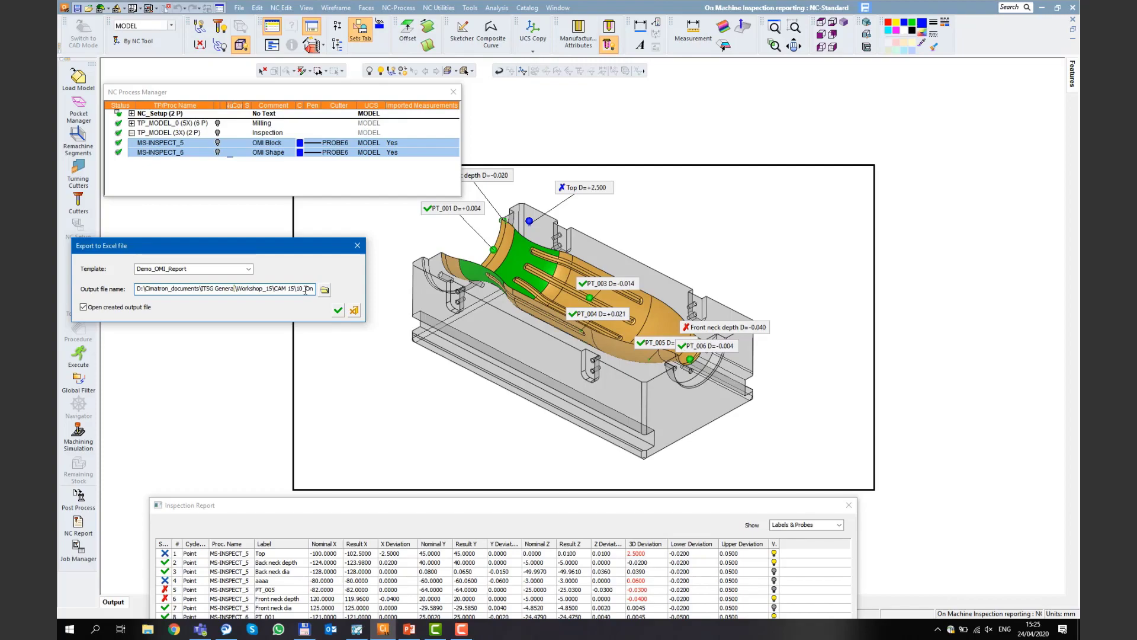
{"action": "left_click", "coordinate": [339, 311]}
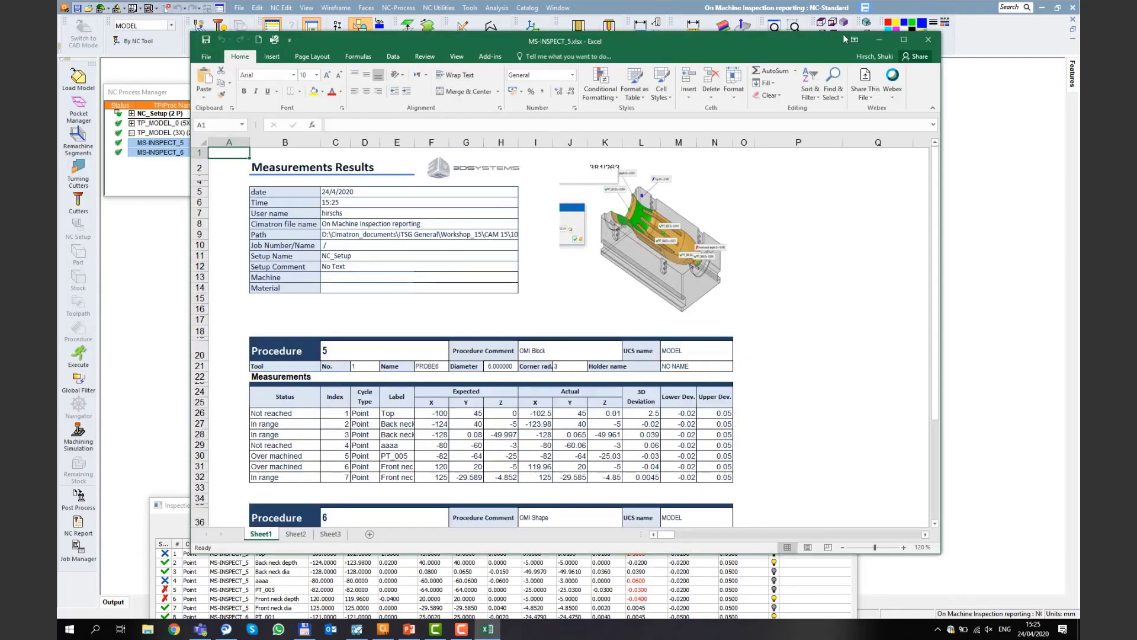
{"action": "left_click", "coordinate": [904, 41]}
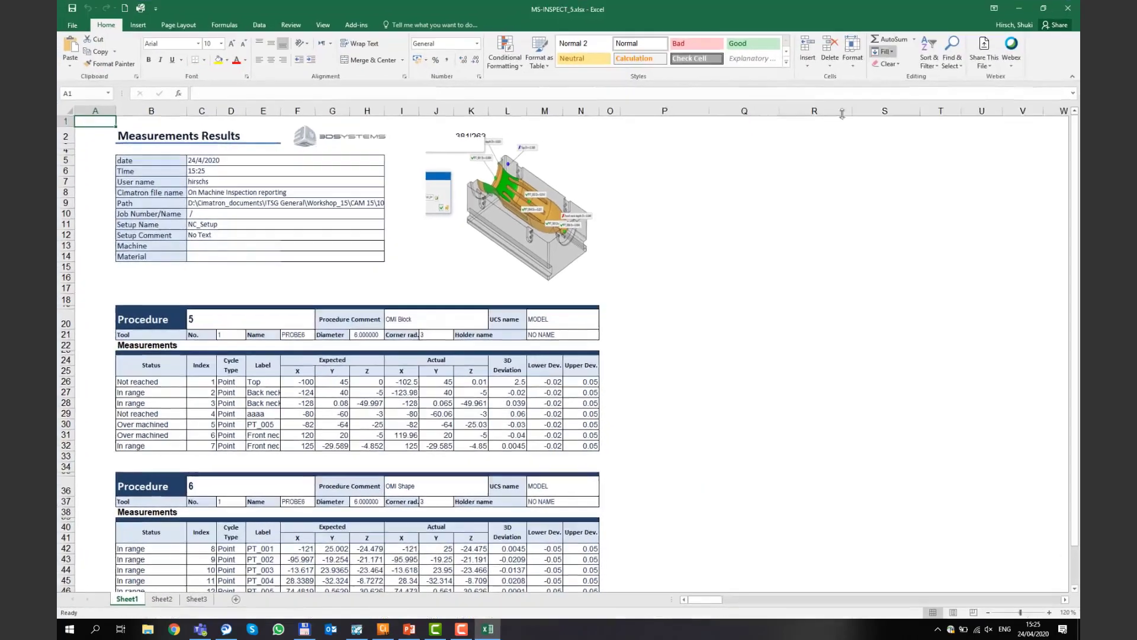